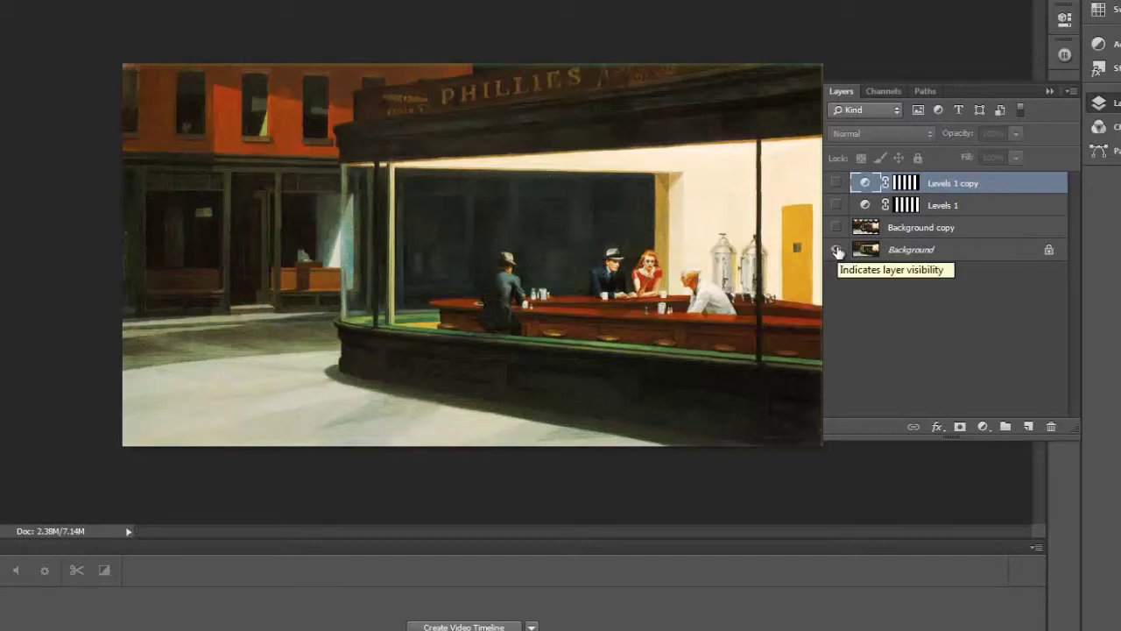
Hide Background and show Background copy, Levels 1 and Levels 1 copy to preview the folded painting
{"action": "left_click", "coordinate": [837, 251]}
{"action": "left_click", "coordinate": [836, 227]}
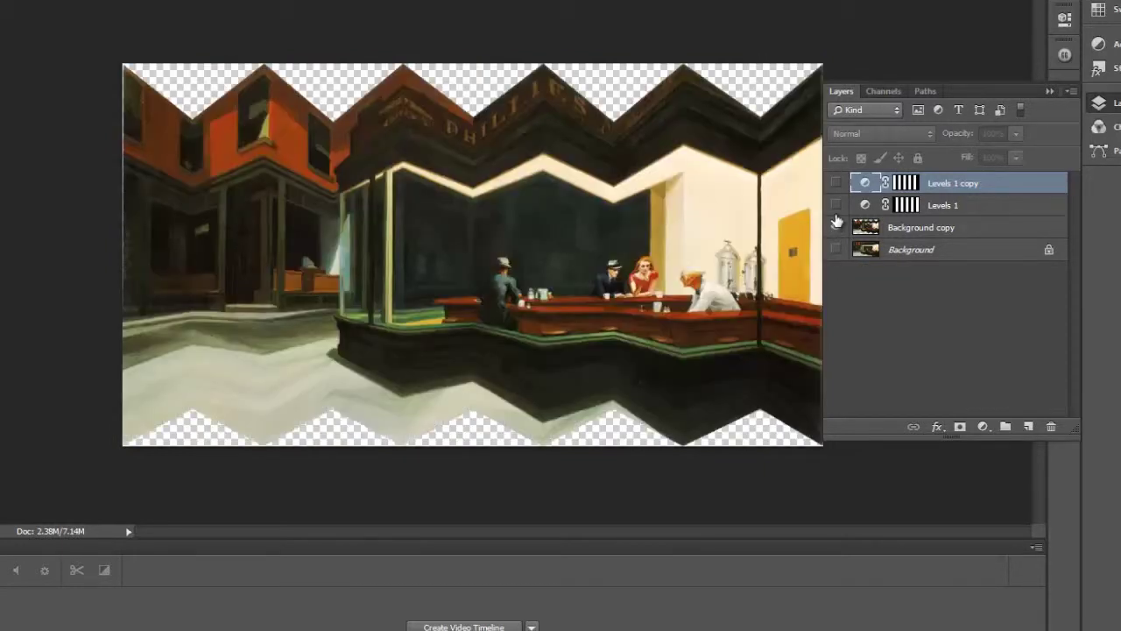
{"action": "left_click", "coordinate": [837, 204]}
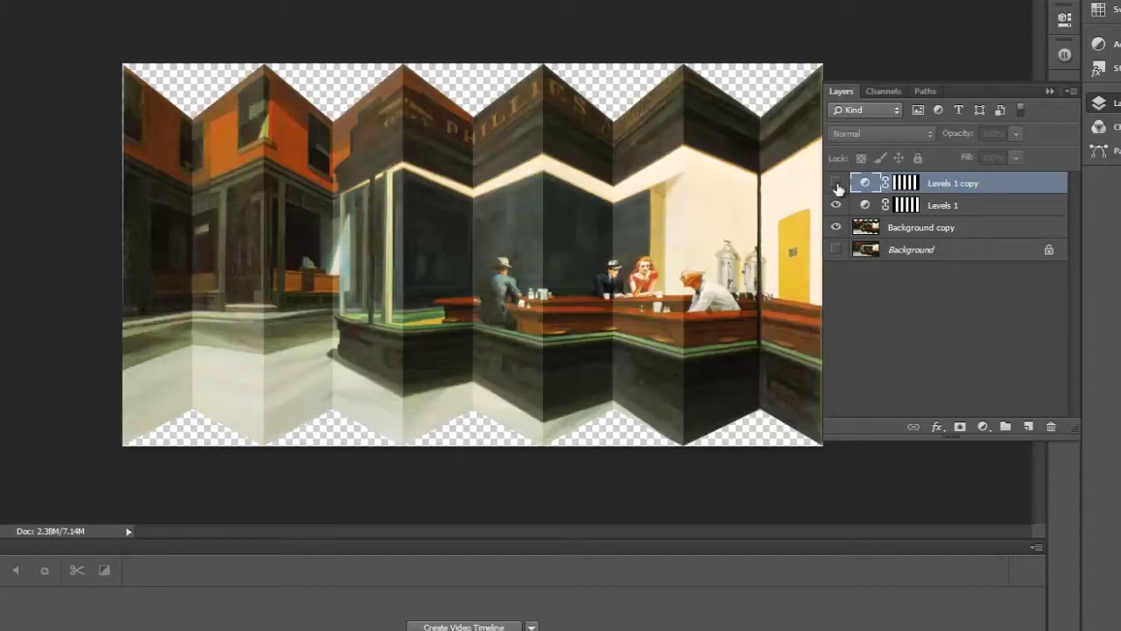
{"action": "left_click", "coordinate": [836, 183]}
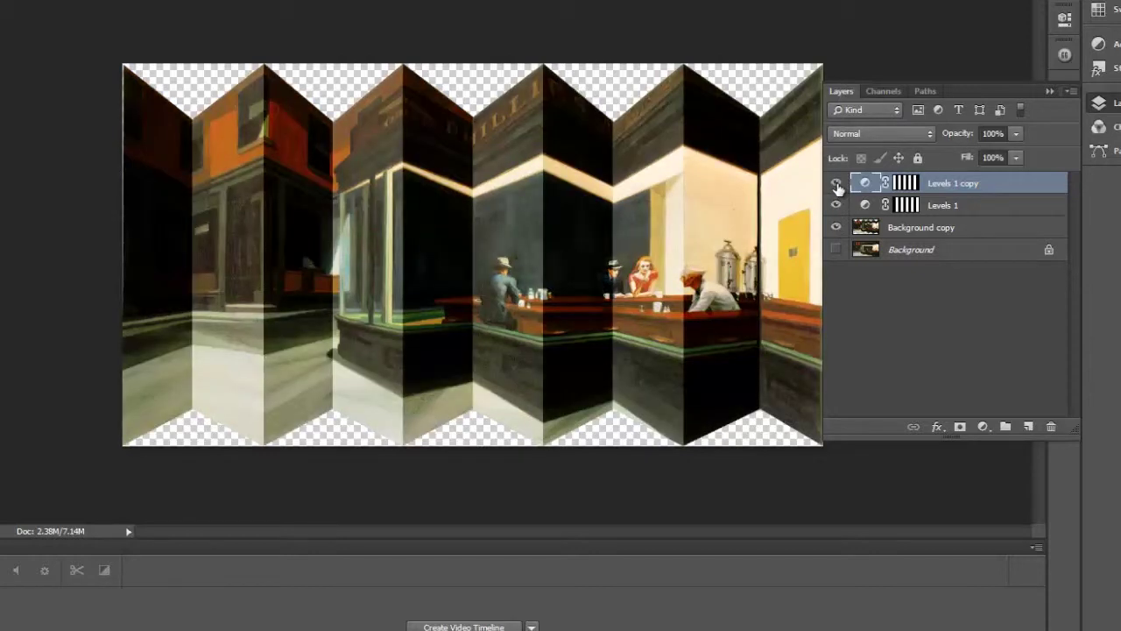
Delete the warped copy and both Levels layers, then duplicate Background as Background copy
{"action": "left_click", "coordinate": [1006, 227], "text": "shift"}
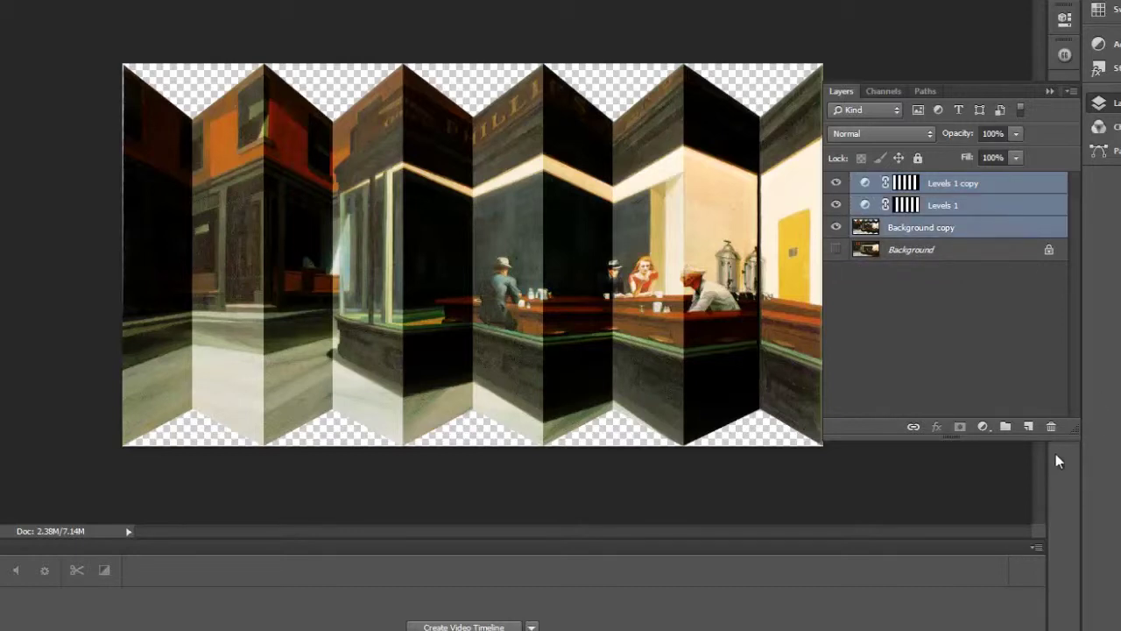
{"action": "left_click", "coordinate": [1051, 426]}
{"action": "left_click", "coordinate": [496, 202]}
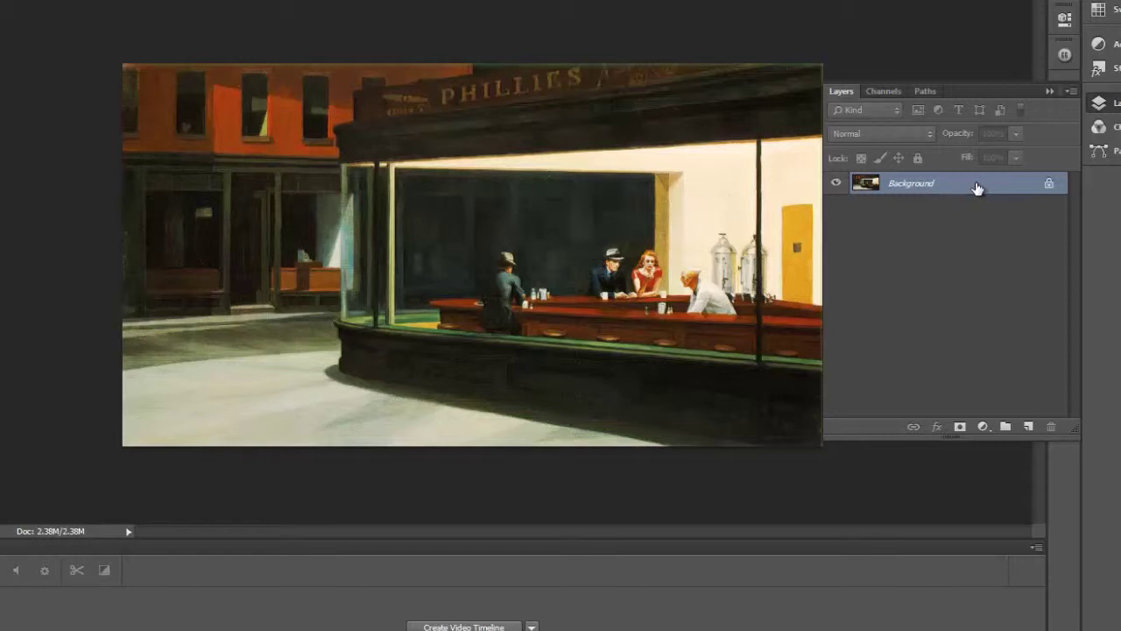
{"action": "left_click_drag", "start_coordinate": [951, 186], "coordinate": [1032, 425]}
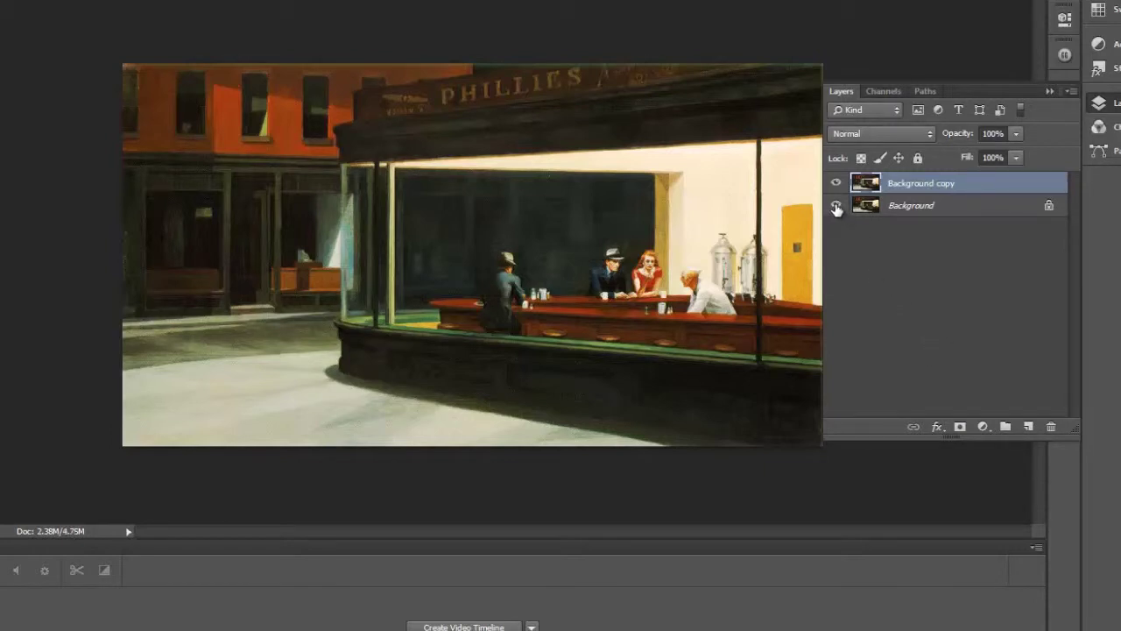
Hide Background and create a GuideGuide grid of 8 columns and 1 row
{"action": "left_click", "coordinate": [836, 207]}
{"action": "left_click", "coordinate": [1050, 90]}
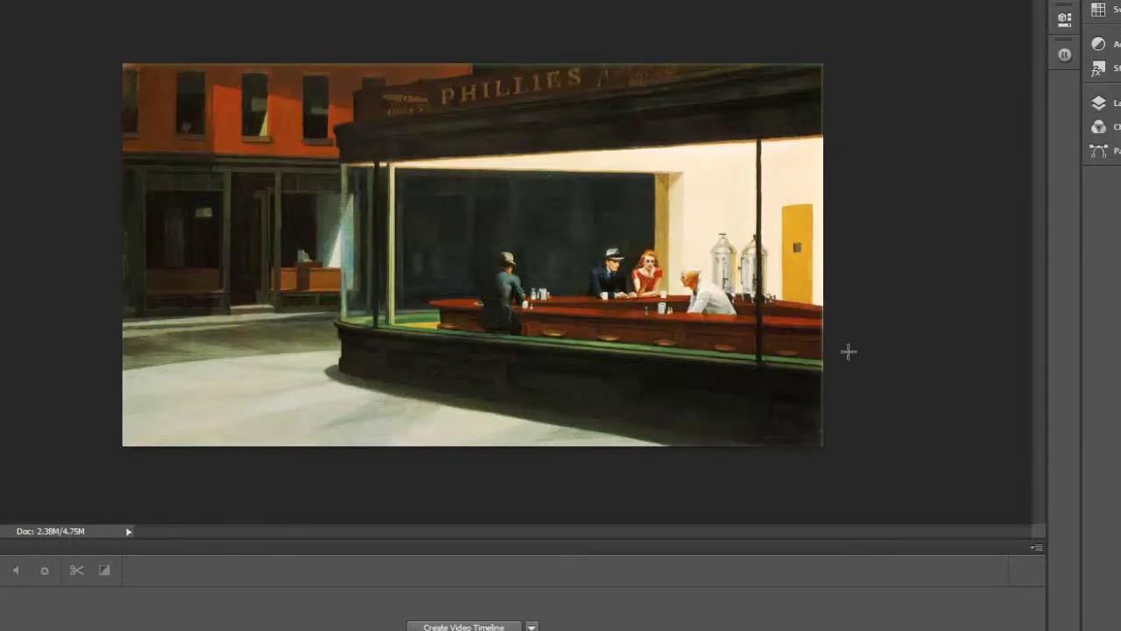
{"action": "left_click", "coordinate": [1064, 55]}
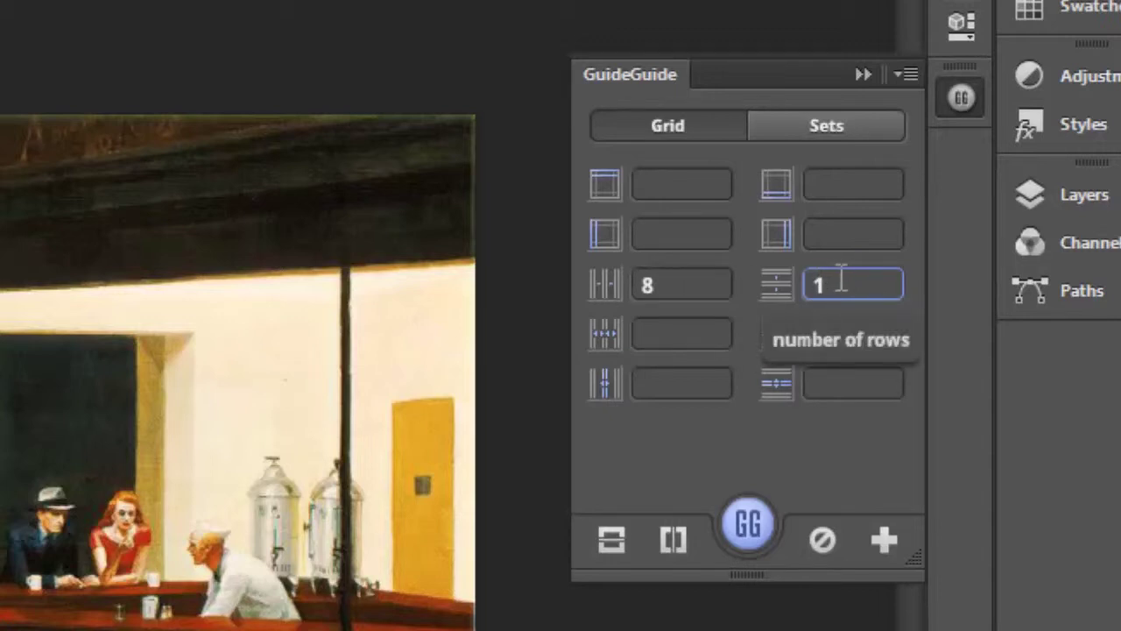
{"action": "left_click", "coordinate": [746, 529]}
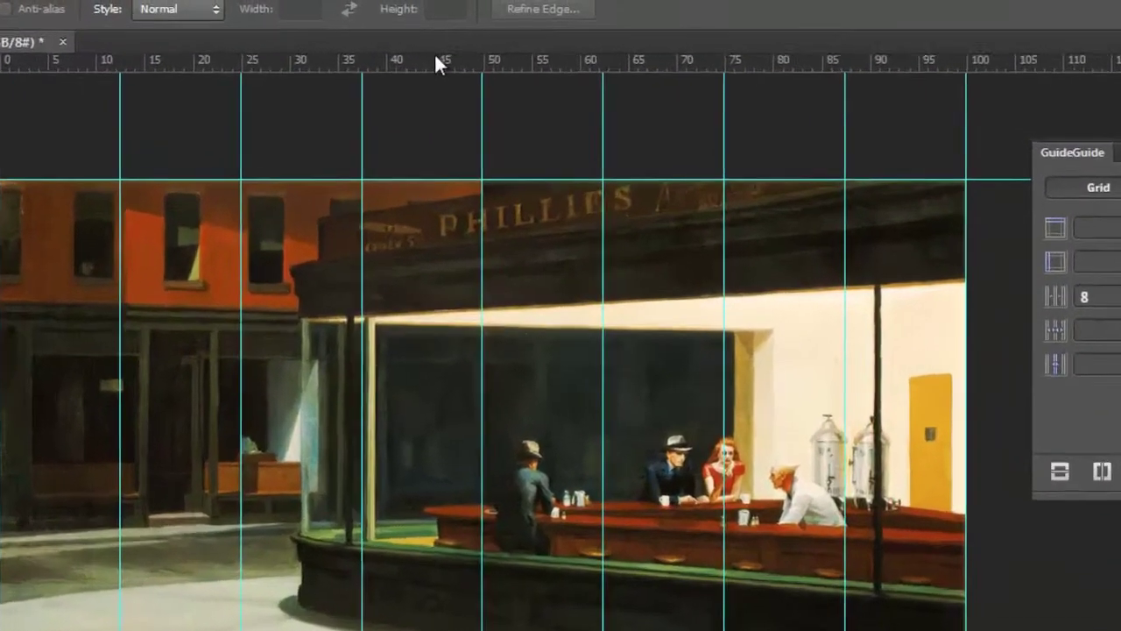
Switch the rulers to Percent, then clear and rebuild the 8-column guides
{"action": "right_click", "coordinate": [435, 44]}
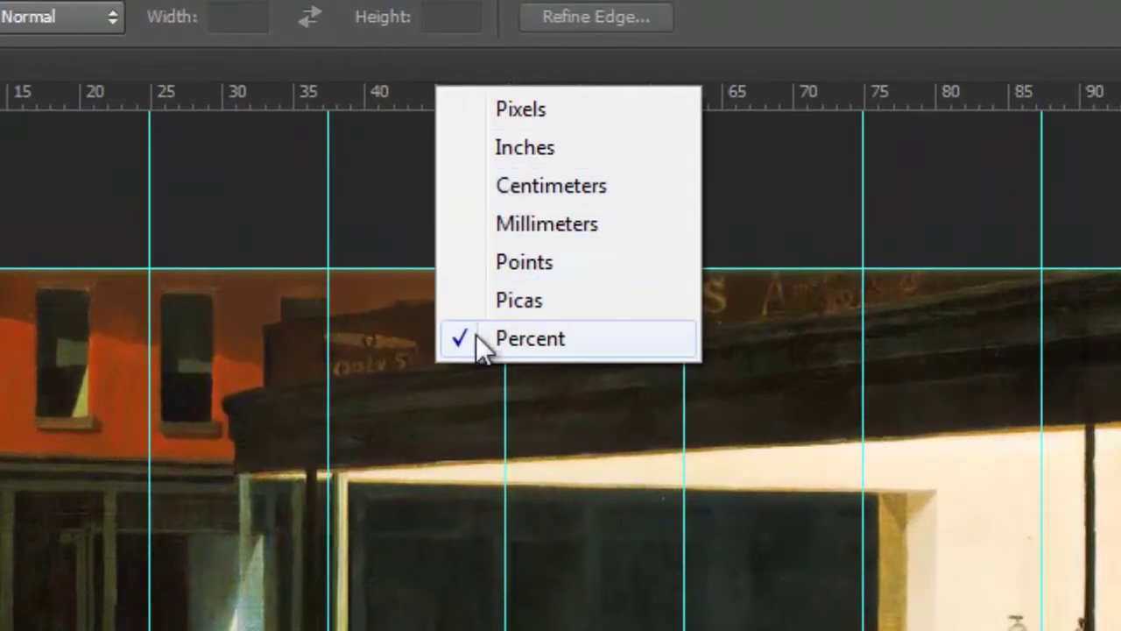
{"action": "left_click", "coordinate": [824, 96]}
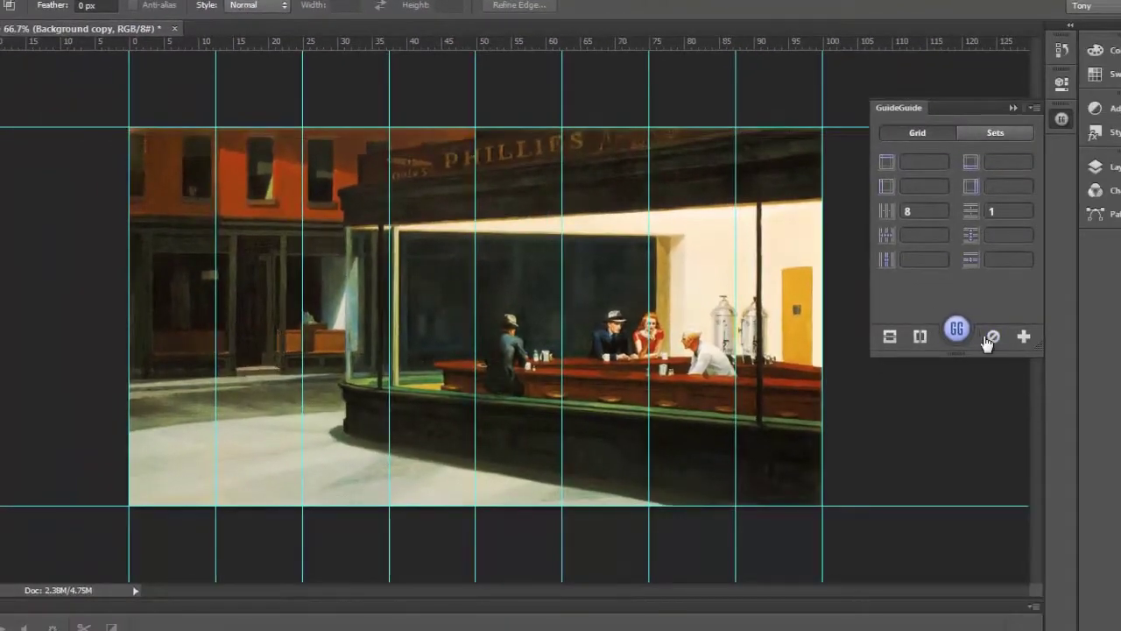
{"action": "left_click", "coordinate": [996, 338]}
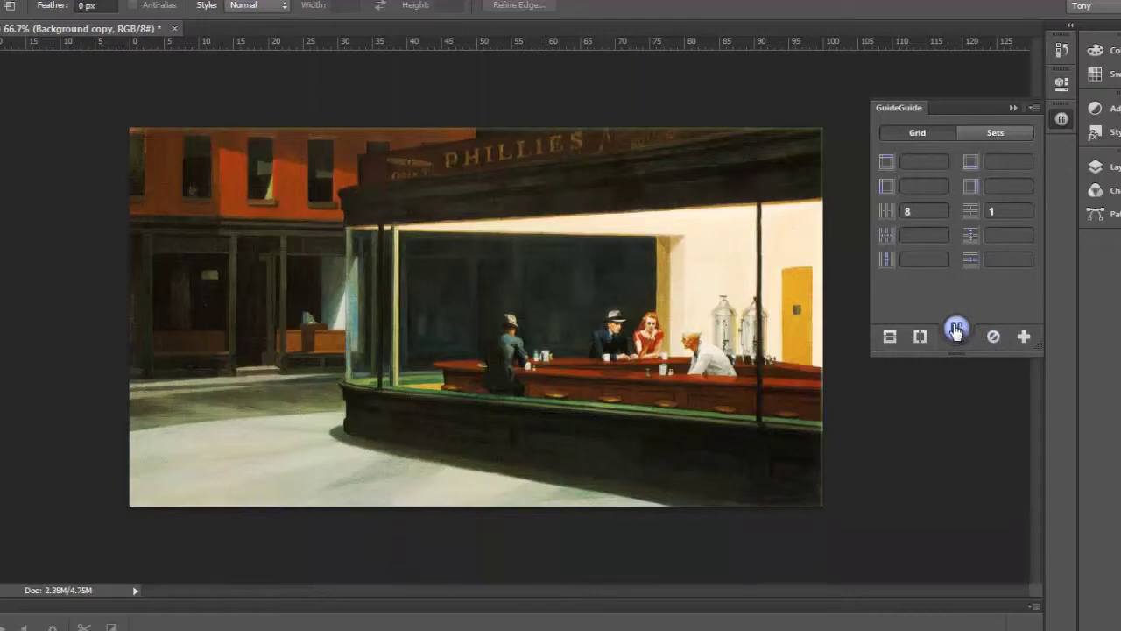
{"action": "left_click", "coordinate": [956, 332]}
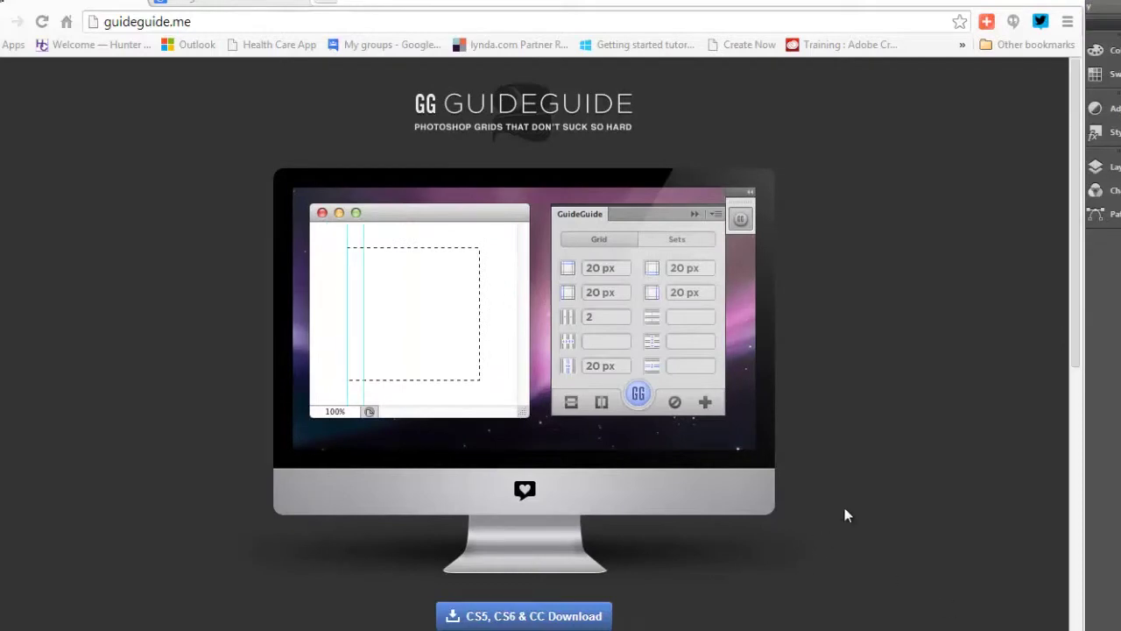
Scroll guideguide.me to the CS5, CS6 & CC Download button and installation steps
{"action": "scroll", "coordinate": [937, 433], "scroll_direction": "down", "scroll_amount": 3}
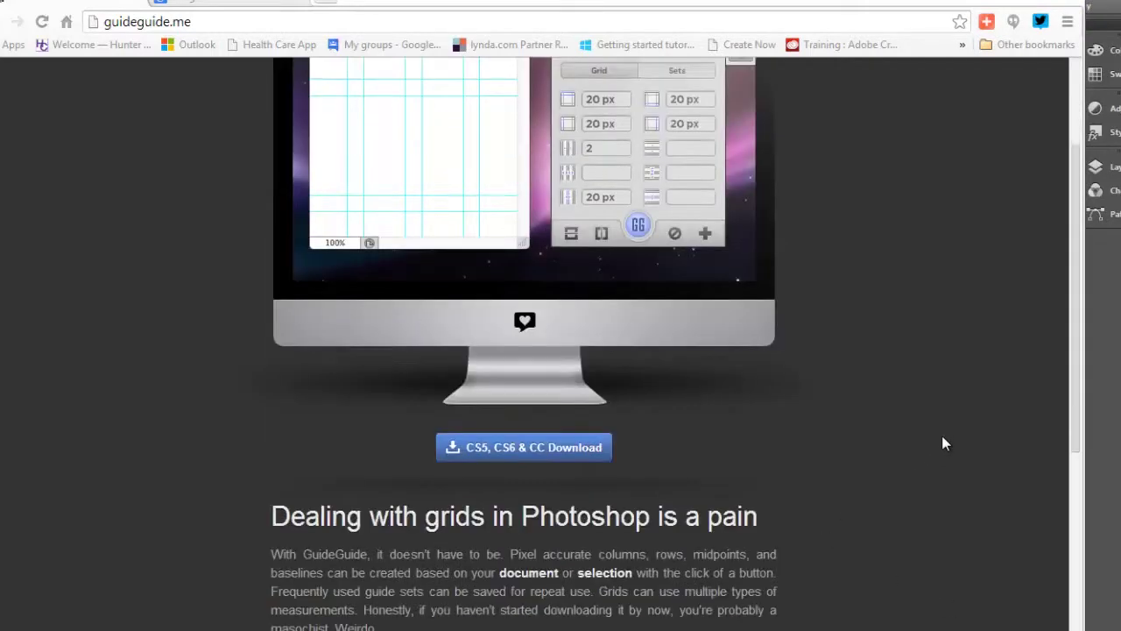
{"action": "scroll", "coordinate": [959, 426], "scroll_direction": "down", "scroll_amount": 4}
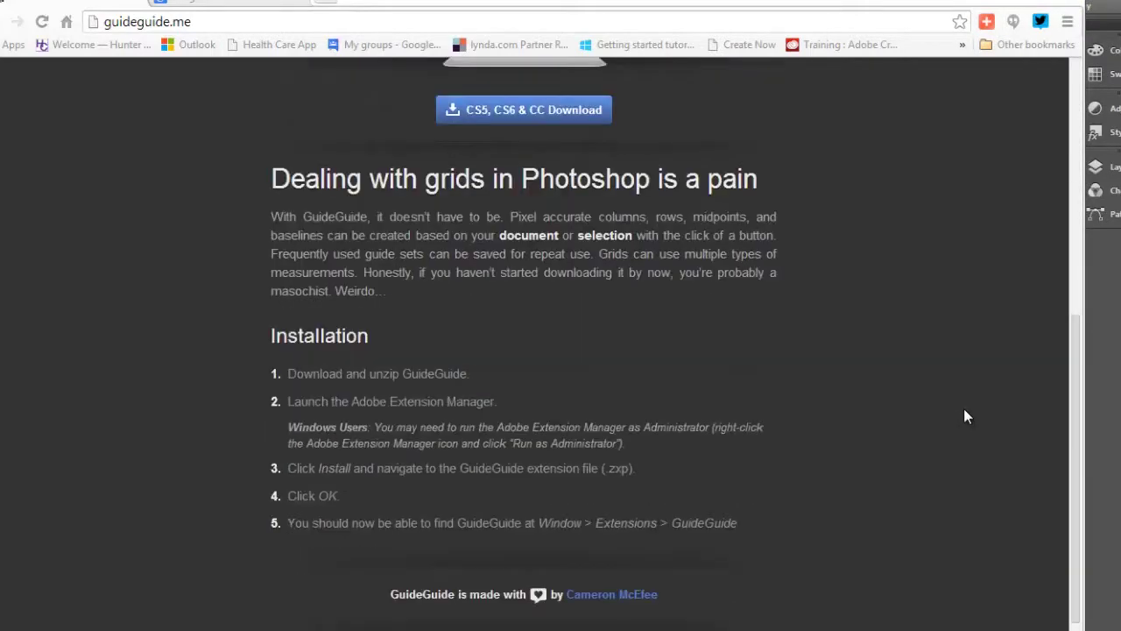
{"action": "scroll", "coordinate": [963, 417], "scroll_direction": "up", "scroll_amount": 2}
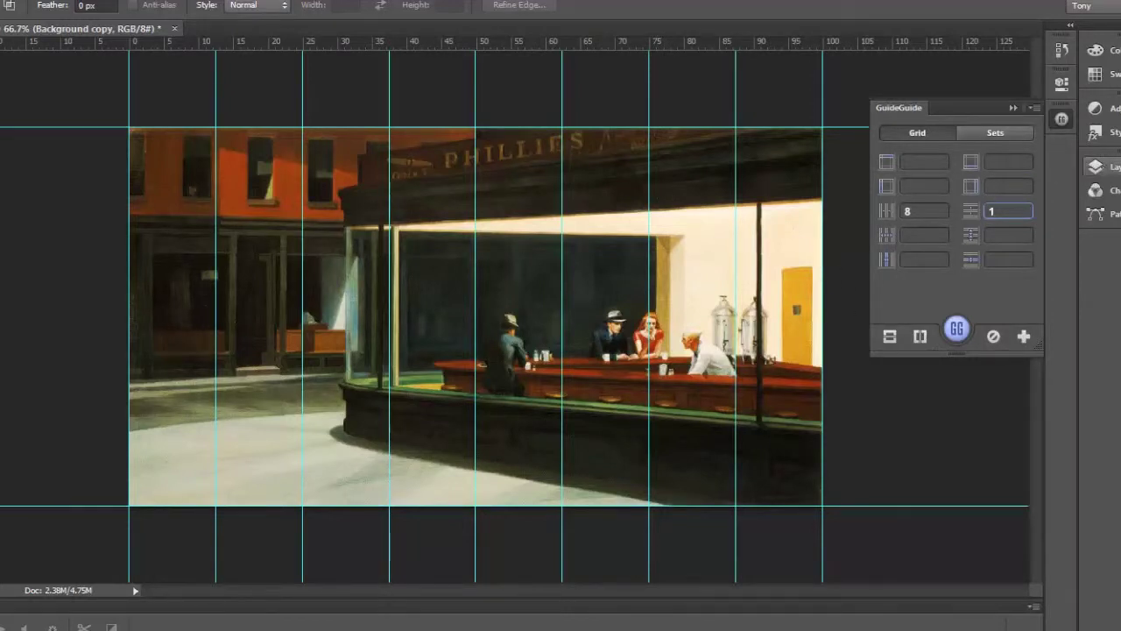
Bring back the Layers panel, collapse GuideGuide, and start Edit > Perspective Warp on Background copy
{"action": "left_click", "coordinate": [1097, 166]}
{"action": "left_click", "coordinate": [1013, 108]}
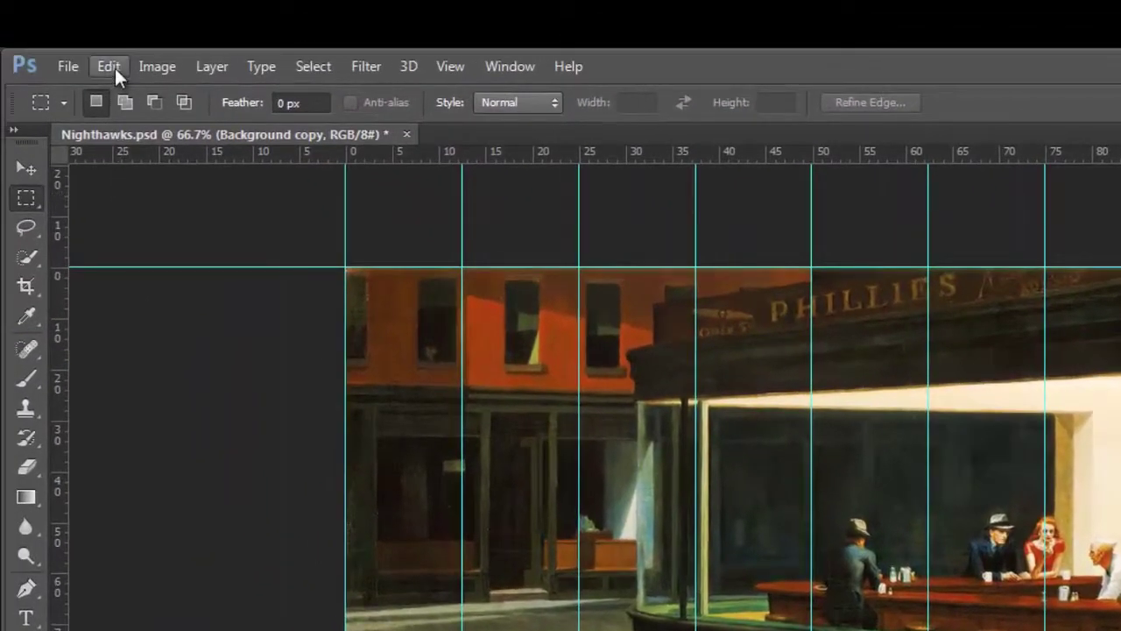
{"action": "left_click", "coordinate": [108, 67]}
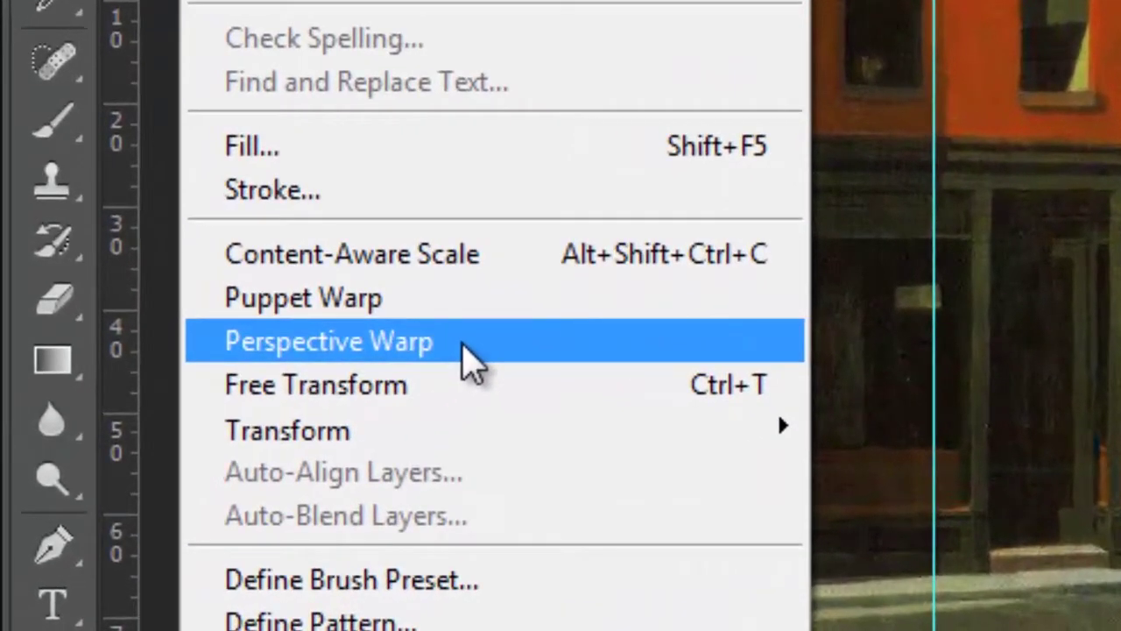
{"action": "left_click", "coordinate": [238, 491]}
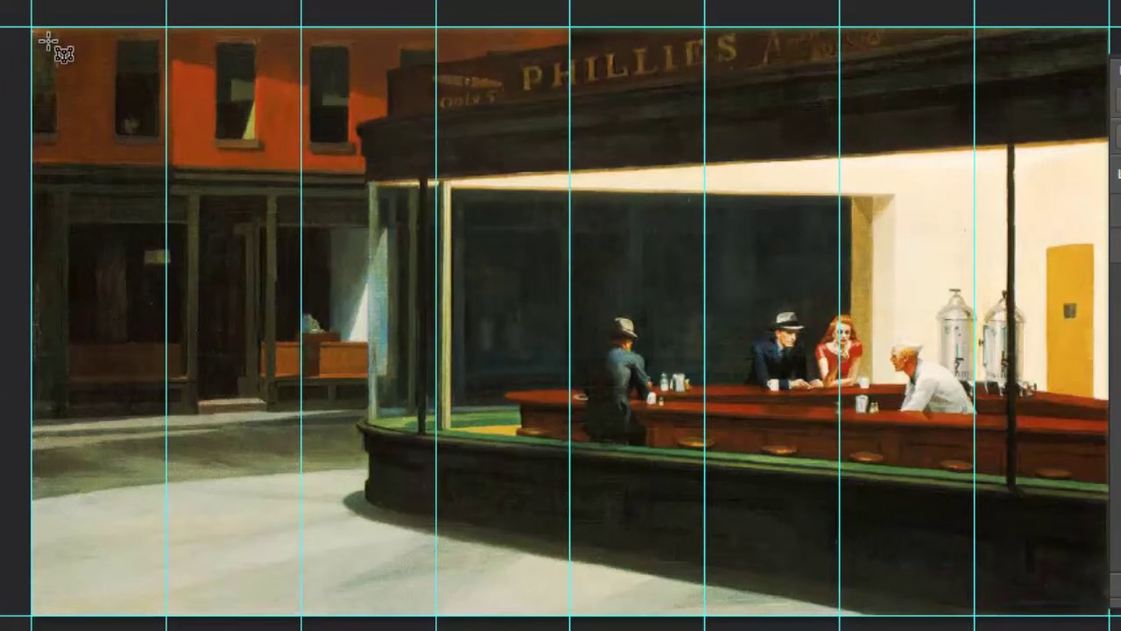
Draw a warp quad and fit it to the first column's guides, from top edge to bottom edge
{"action": "left_click_drag", "start_coordinate": [48, 41], "coordinate": [263, 158]}
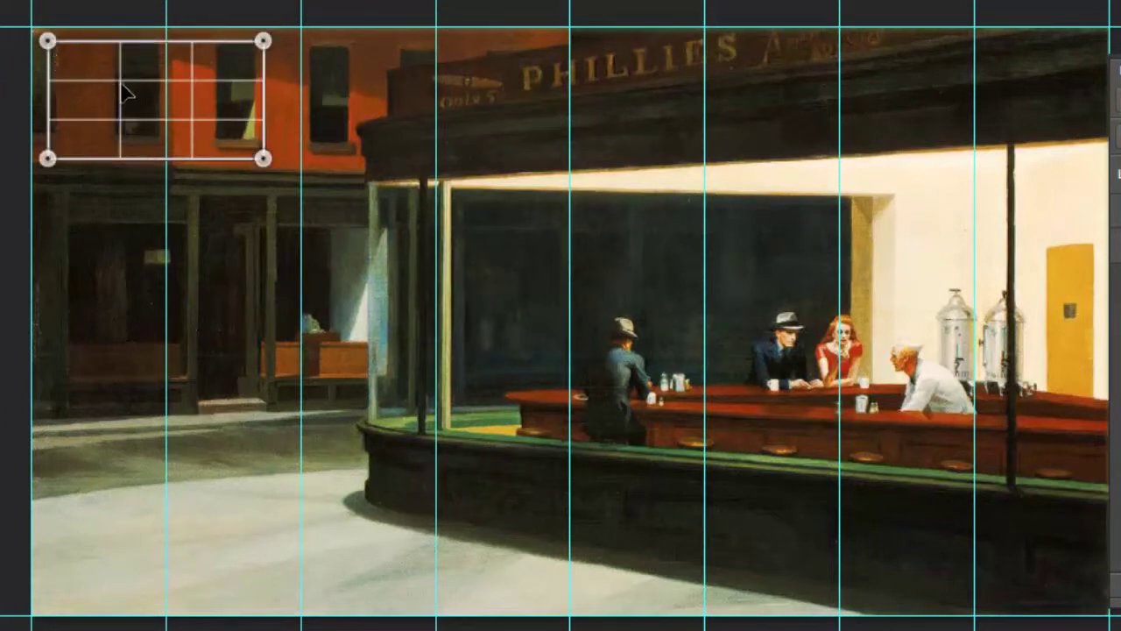
{"action": "mouse_move", "coordinate": [140, 104]}
{"action": "left_mouse_down"}
{"action": "mouse_move", "coordinate": [118, 88]}
{"action": "mouse_move", "coordinate": [128, 90]}
{"action": "left_mouse_up"}
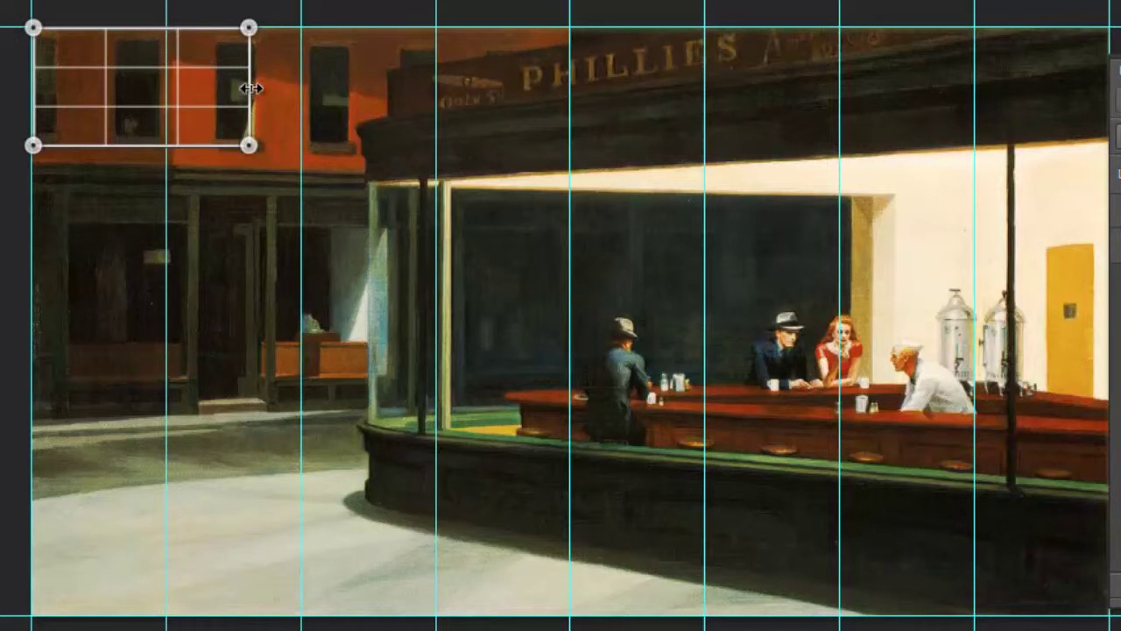
{"action": "left_click_drag", "start_coordinate": [245, 89], "coordinate": [156, 84]}
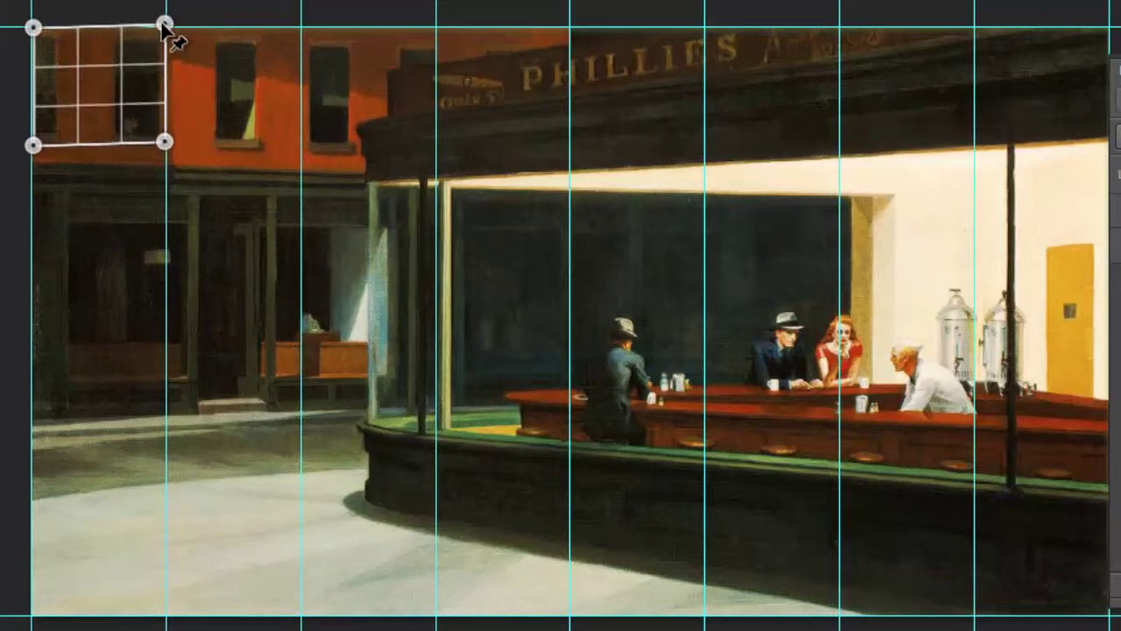
{"action": "mouse_move", "coordinate": [164, 25]}
{"action": "left_mouse_down"}
{"action": "mouse_move", "coordinate": [165, 44]}
{"action": "mouse_move", "coordinate": [166, 27]}
{"action": "left_mouse_up"}
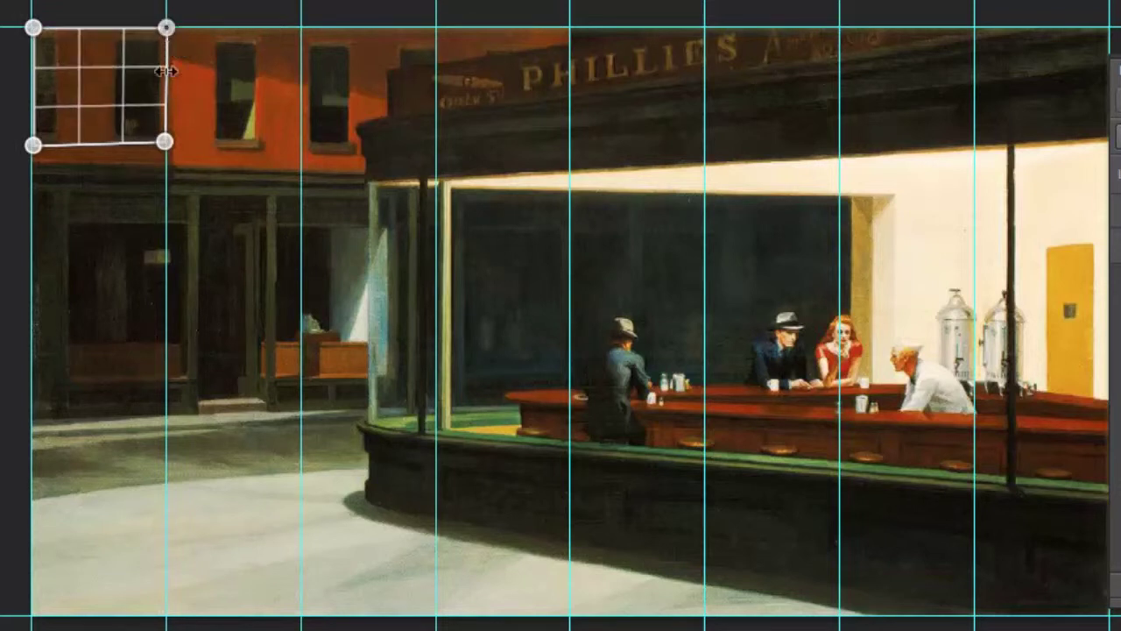
{"action": "left_click_drag", "start_coordinate": [115, 145], "coordinate": [167, 616]}
{"action": "mouse_move", "coordinate": [31, 619]}
{"action": "left_mouse_down"}
{"action": "mouse_move", "coordinate": [21, 615]}
{"action": "mouse_move", "coordinate": [31, 619]}
{"action": "left_mouse_up"}
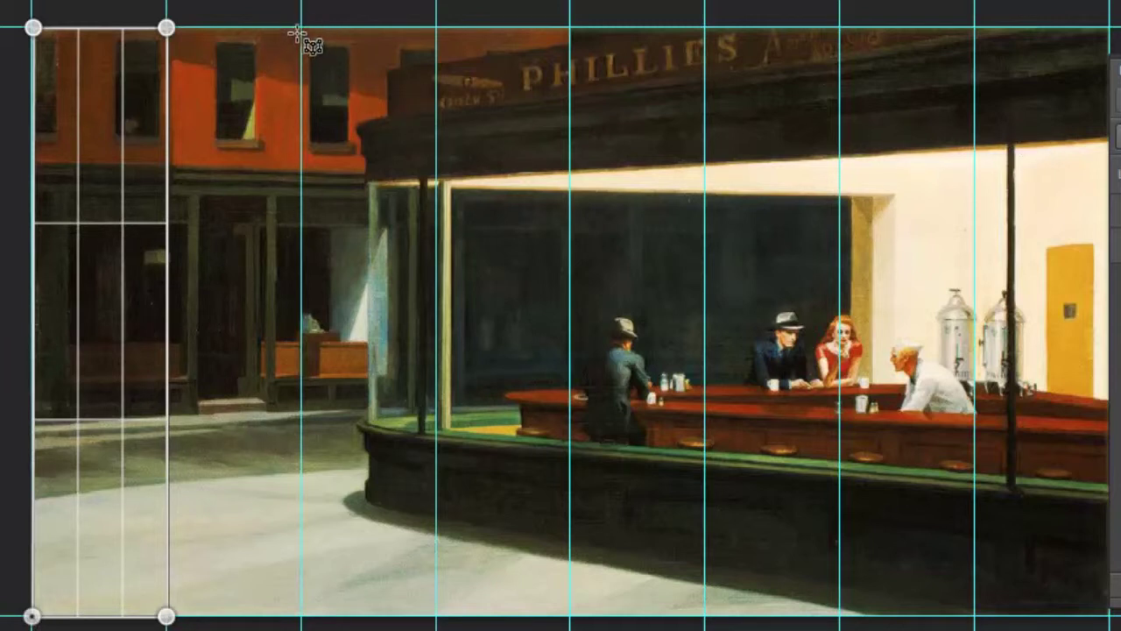
Add quads over the second and third columns and stretch the plane to the painting's right edge
{"action": "left_click_drag", "start_coordinate": [297, 34], "coordinate": [191, 615]}
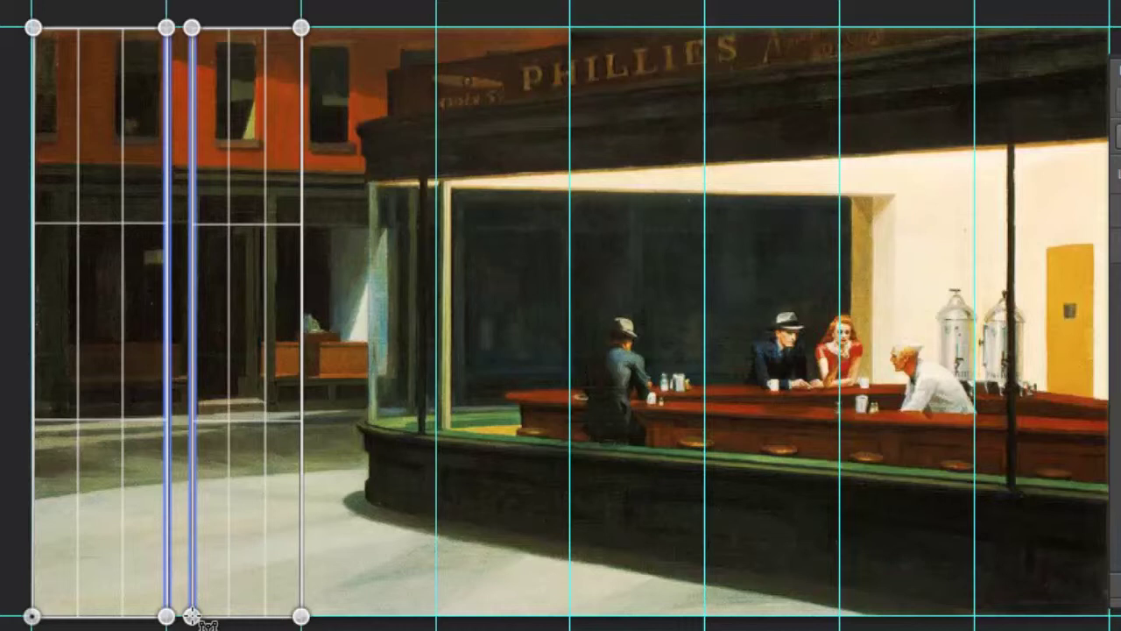
{"action": "left_click_drag", "start_coordinate": [192, 616], "coordinate": [203, 617]}
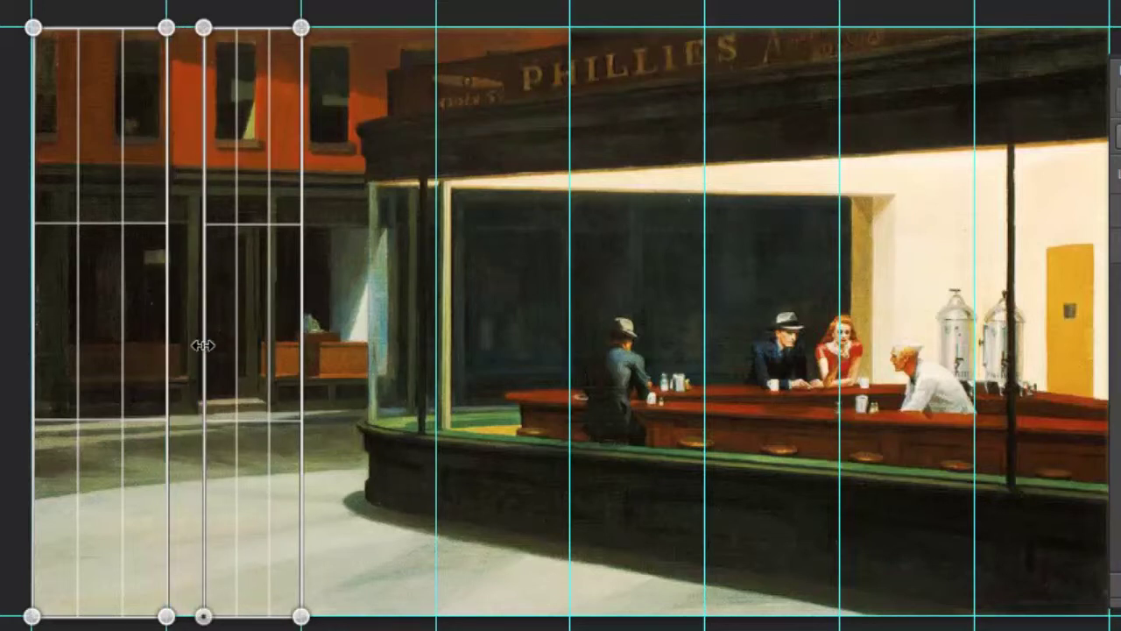
{"action": "left_click_drag", "start_coordinate": [203, 340], "coordinate": [183, 334]}
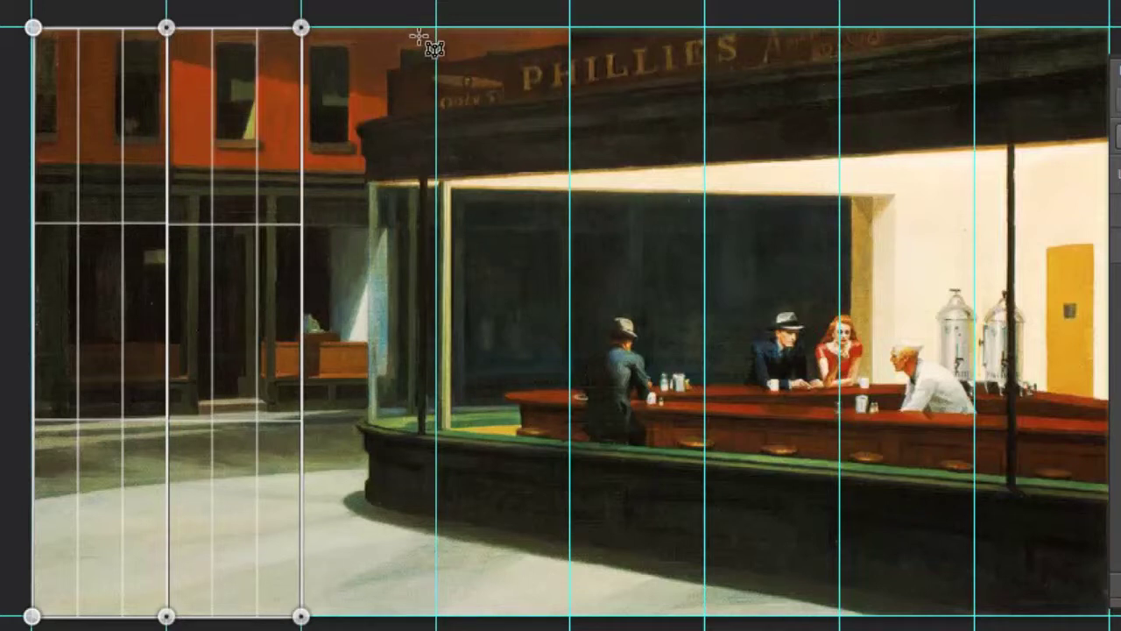
{"action": "left_click_drag", "start_coordinate": [421, 35], "coordinate": [324, 615]}
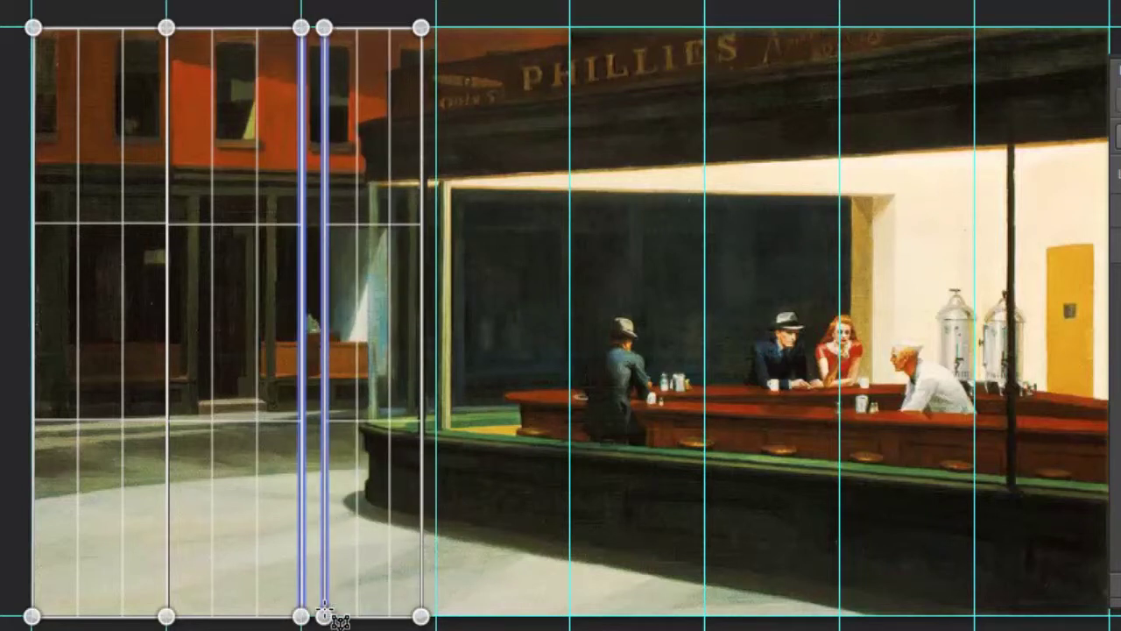
{"action": "left_click_drag", "start_coordinate": [324, 614], "coordinate": [324, 614]}
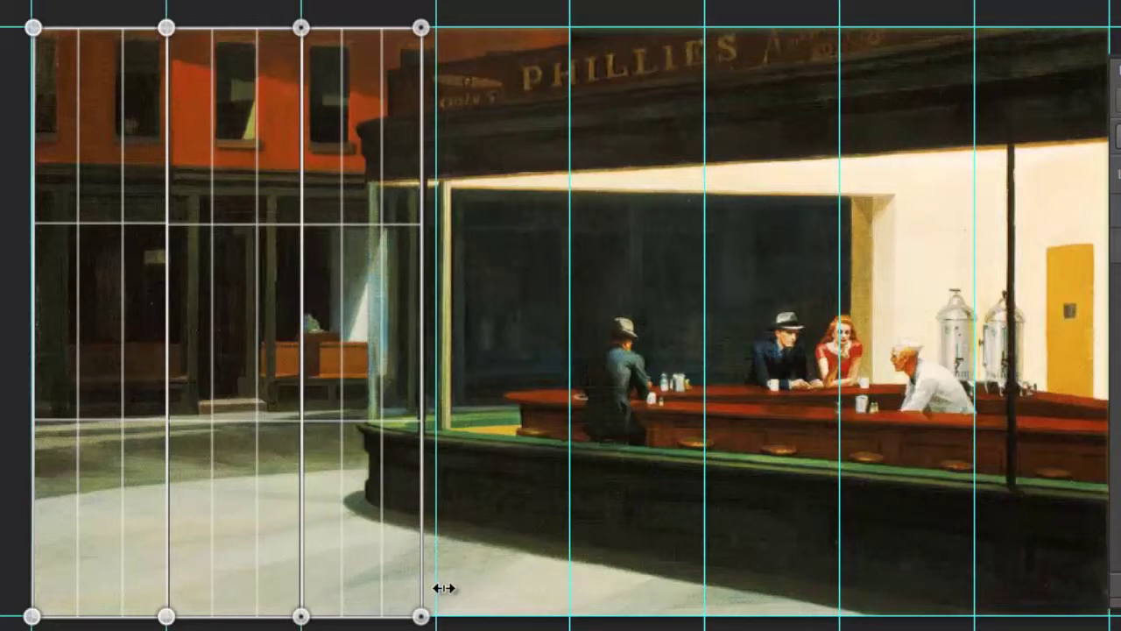
{"action": "left_click_drag", "start_coordinate": [443, 588], "coordinate": [1110, 587]}
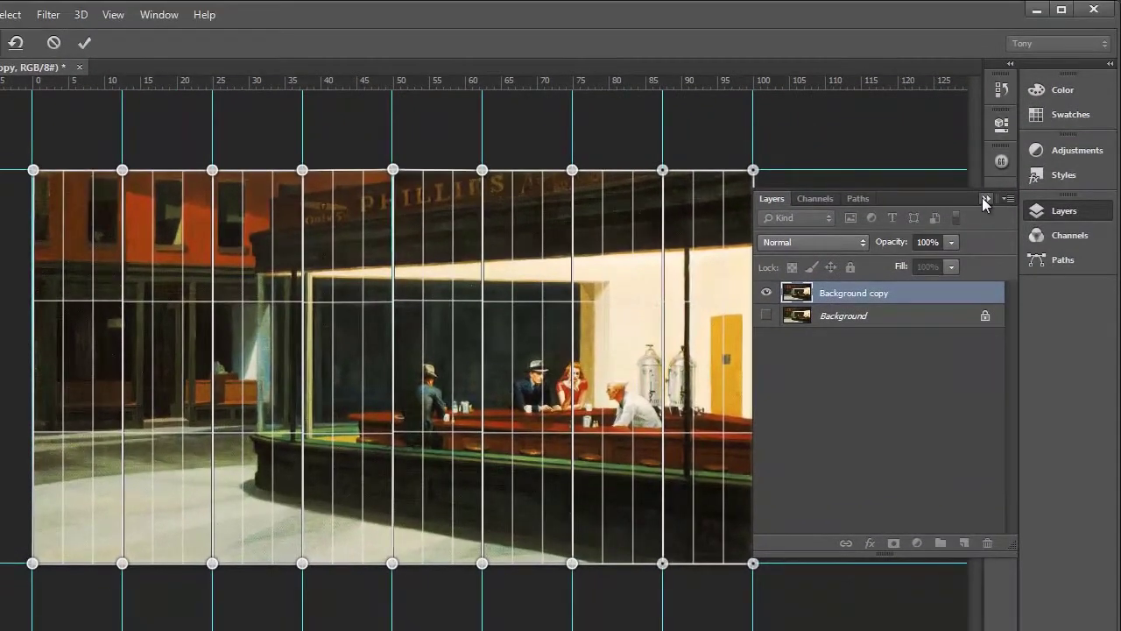
Collapse Layers and add horizontal guides from the top ruler near the painting's top and bottom
{"action": "left_click", "coordinate": [983, 197]}
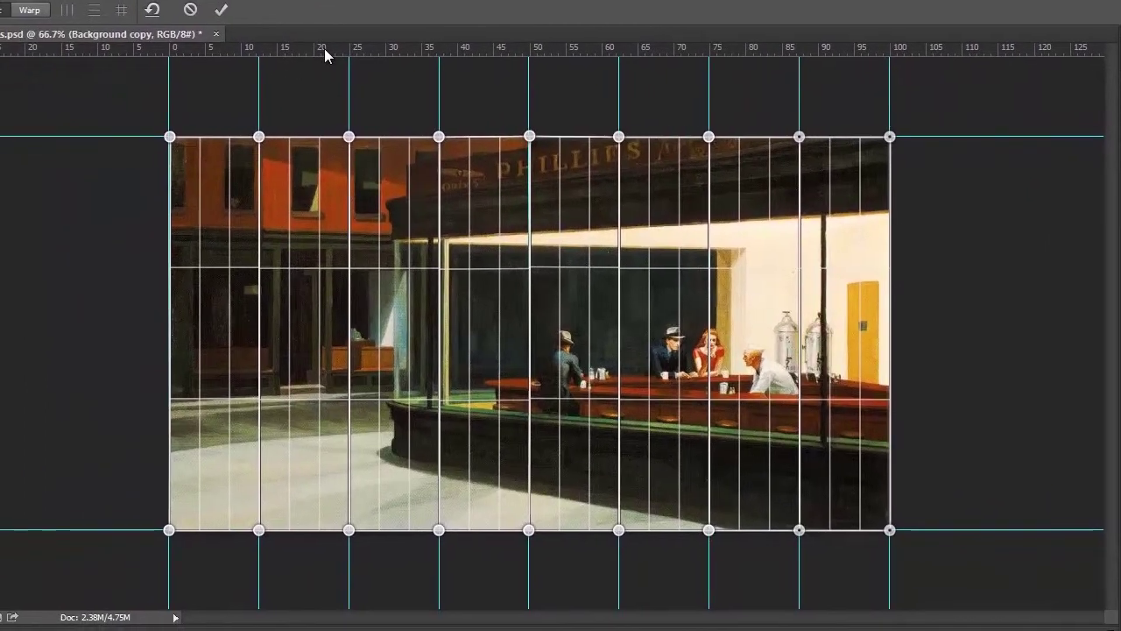
{"action": "left_click_drag", "start_coordinate": [190, 87], "coordinate": [190, 177]}
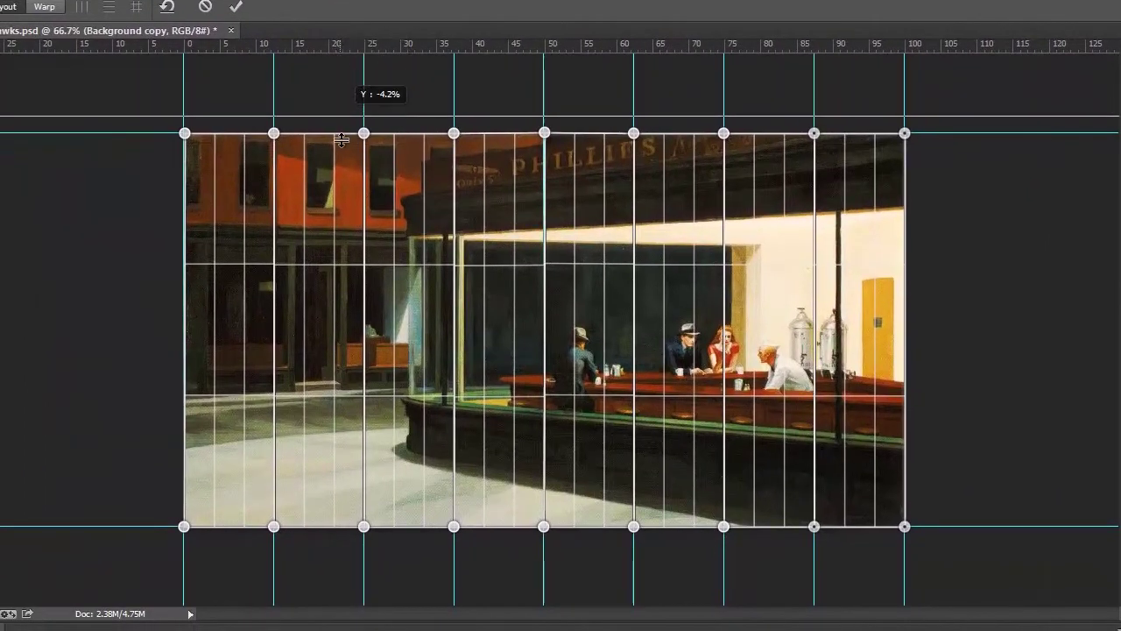
{"action": "left_click_drag", "start_coordinate": [341, 140], "coordinate": [347, 189]}
{"action": "left_click_drag", "start_coordinate": [340, 50], "coordinate": [365, 483]}
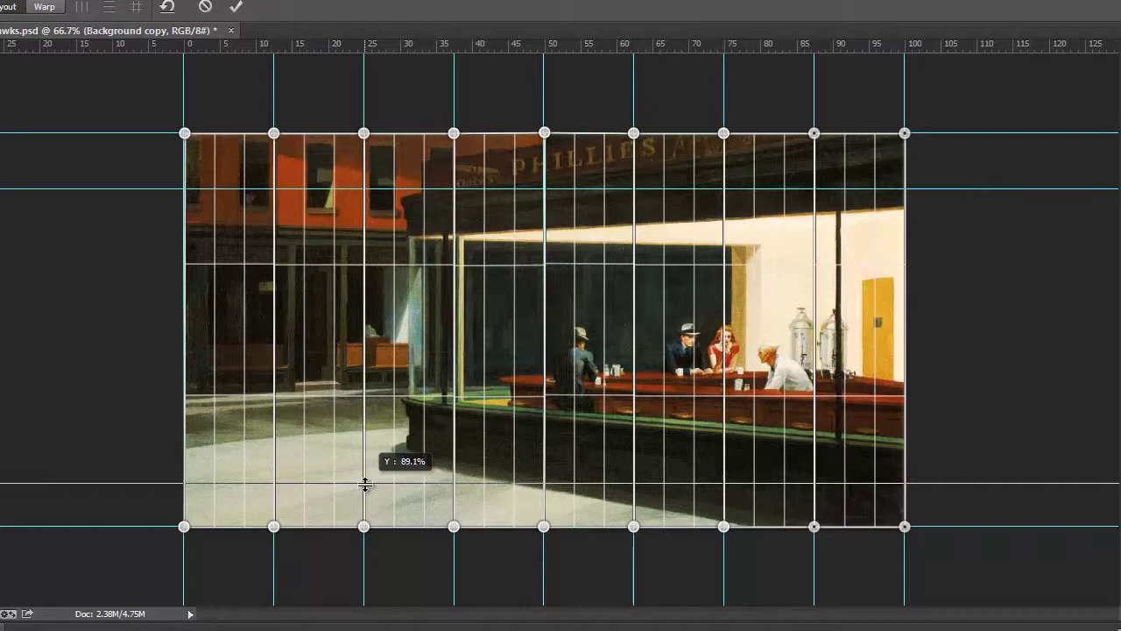
{"action": "left_click_drag", "start_coordinate": [366, 483], "coordinate": [365, 483]}
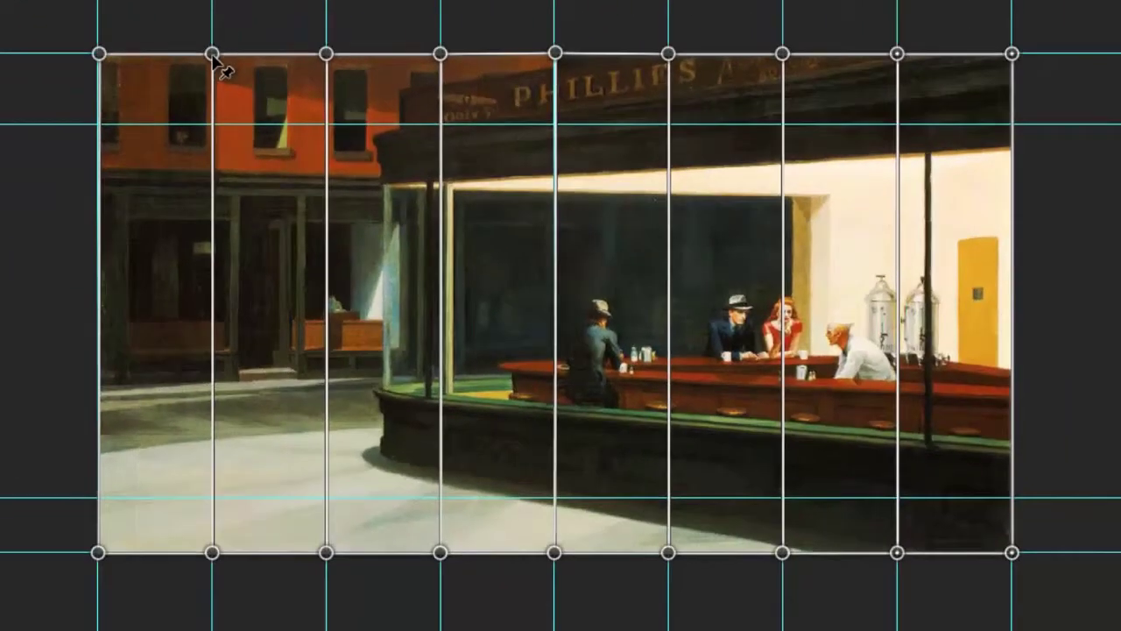
Pull four alternating top warp points down to the upper guide and bottom points up to the lower guide
{"action": "left_click_drag", "start_coordinate": [213, 68], "coordinate": [215, 131]}
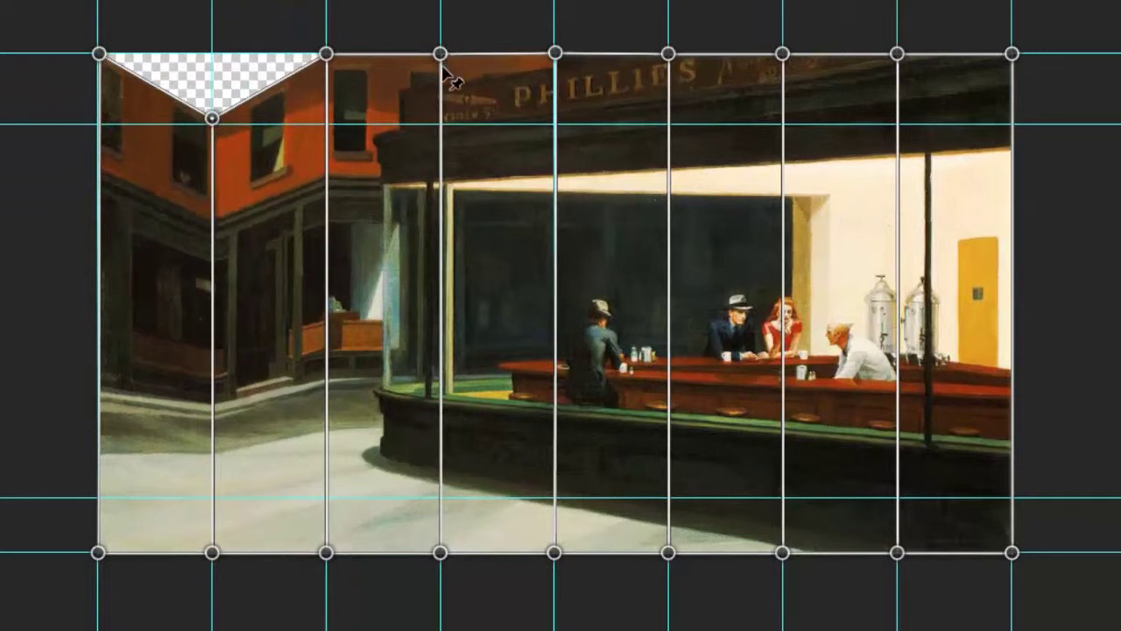
{"action": "left_click_drag", "start_coordinate": [440, 56], "coordinate": [438, 125]}
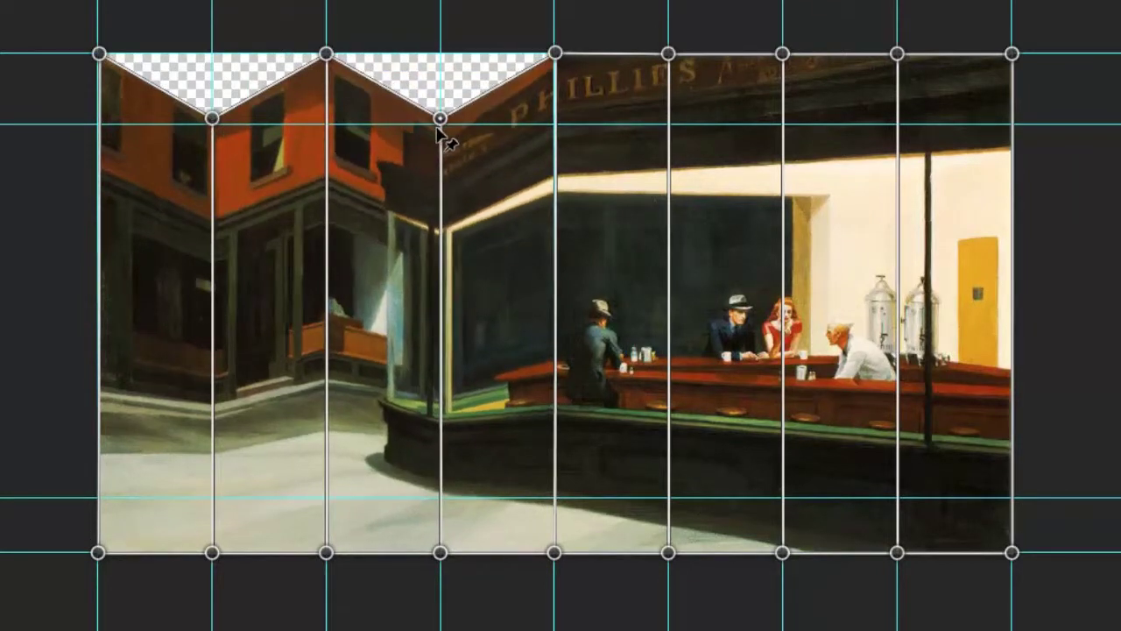
{"action": "left_click_drag", "start_coordinate": [670, 55], "coordinate": [671, 125]}
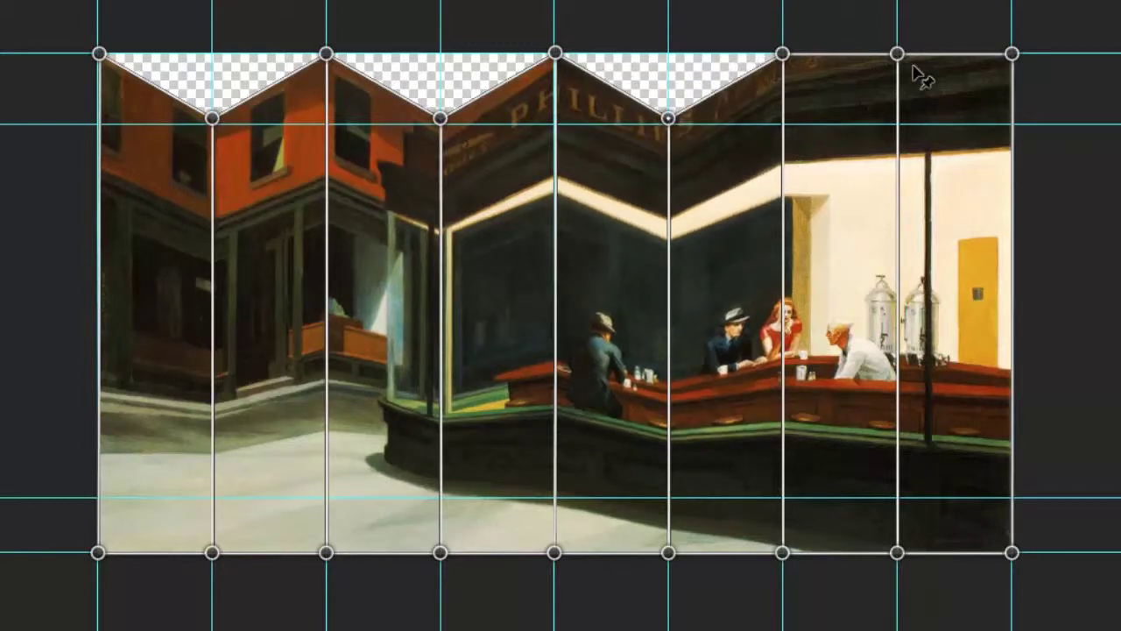
{"action": "left_click_drag", "start_coordinate": [900, 62], "coordinate": [902, 138]}
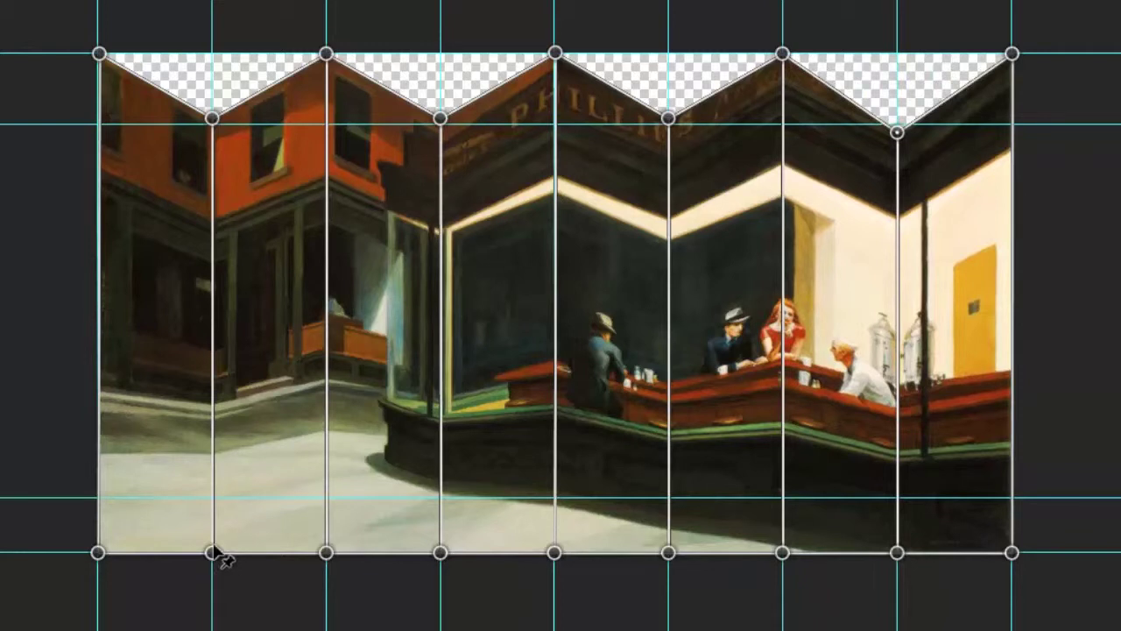
{"action": "left_click_drag", "start_coordinate": [217, 554], "coordinate": [218, 503]}
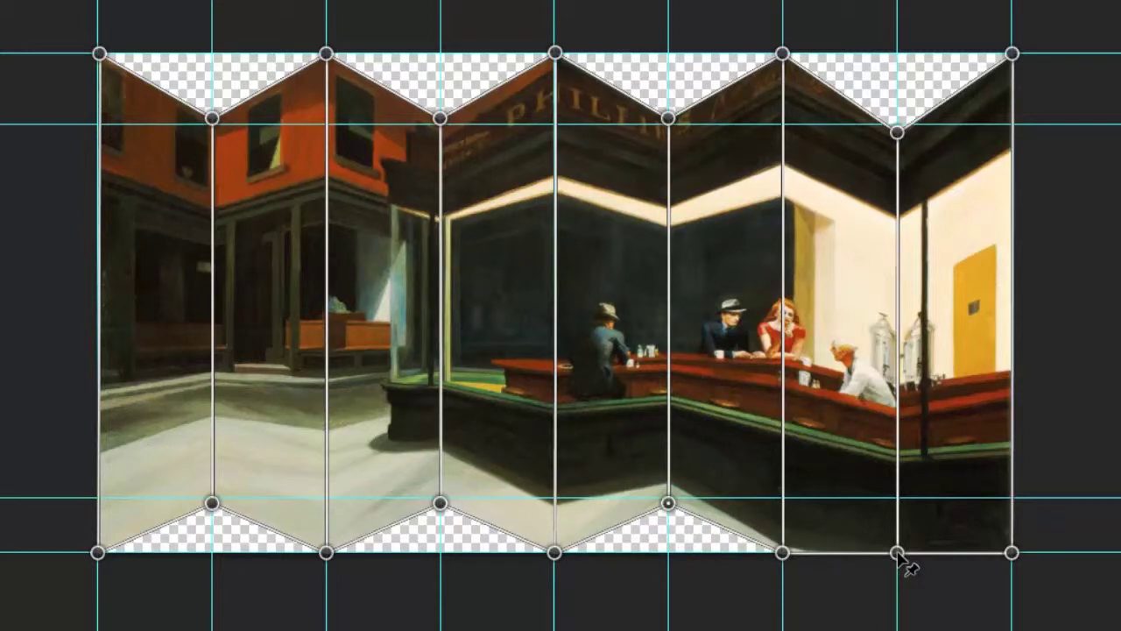
{"action": "left_click_drag", "start_coordinate": [898, 554], "coordinate": [897, 505]}
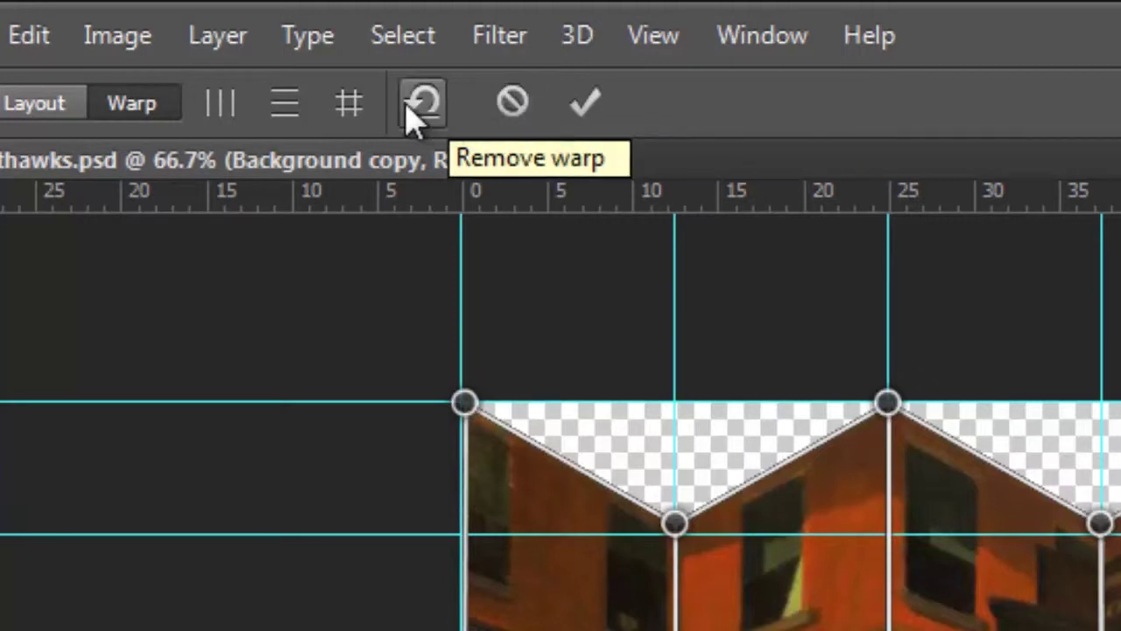
Commit the accordion Perspective Warp on the Background copy with the options-bar checkmark
{"action": "left_click", "coordinate": [585, 105]}
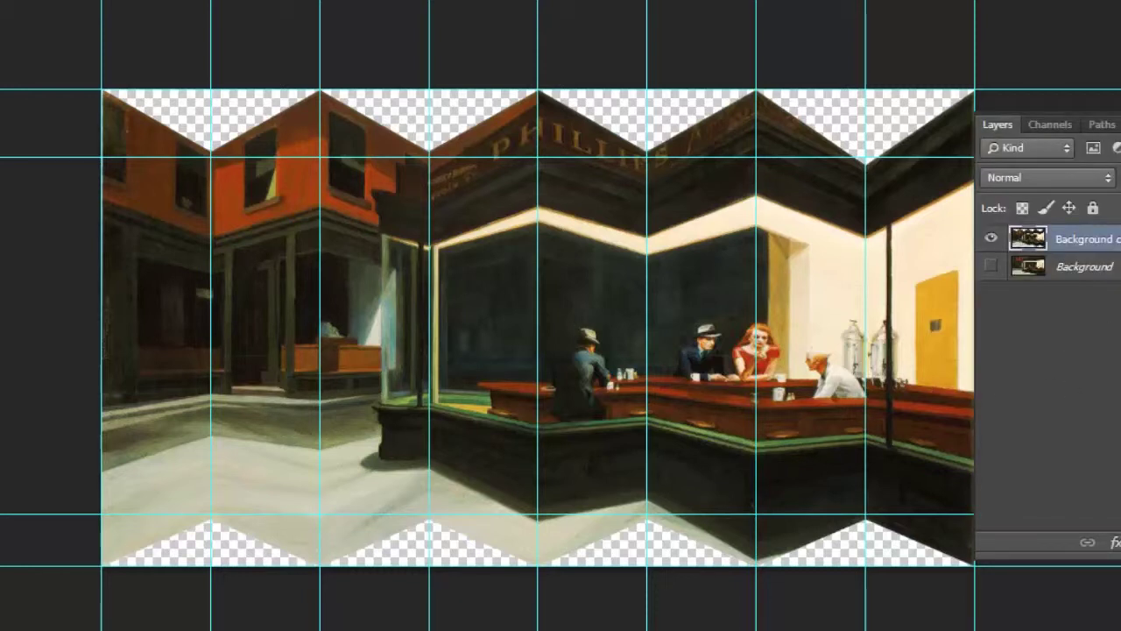
Hide the Layers panel to view the folded painting, then bring it back
{"action": "key", "text": "F7"}
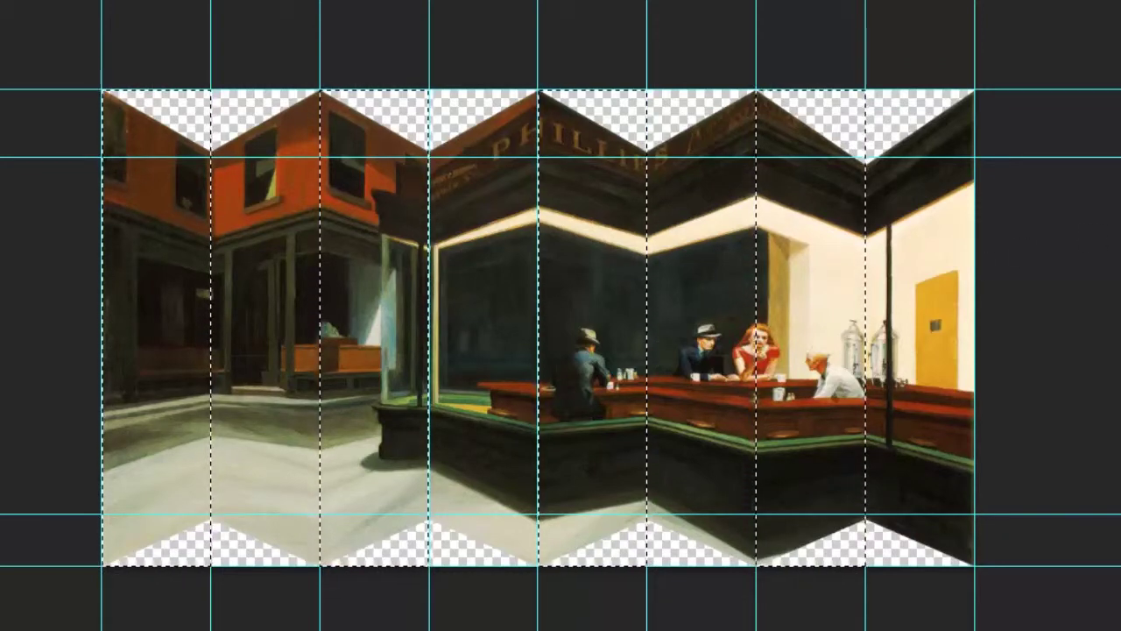
{"action": "key", "text": "F7"}
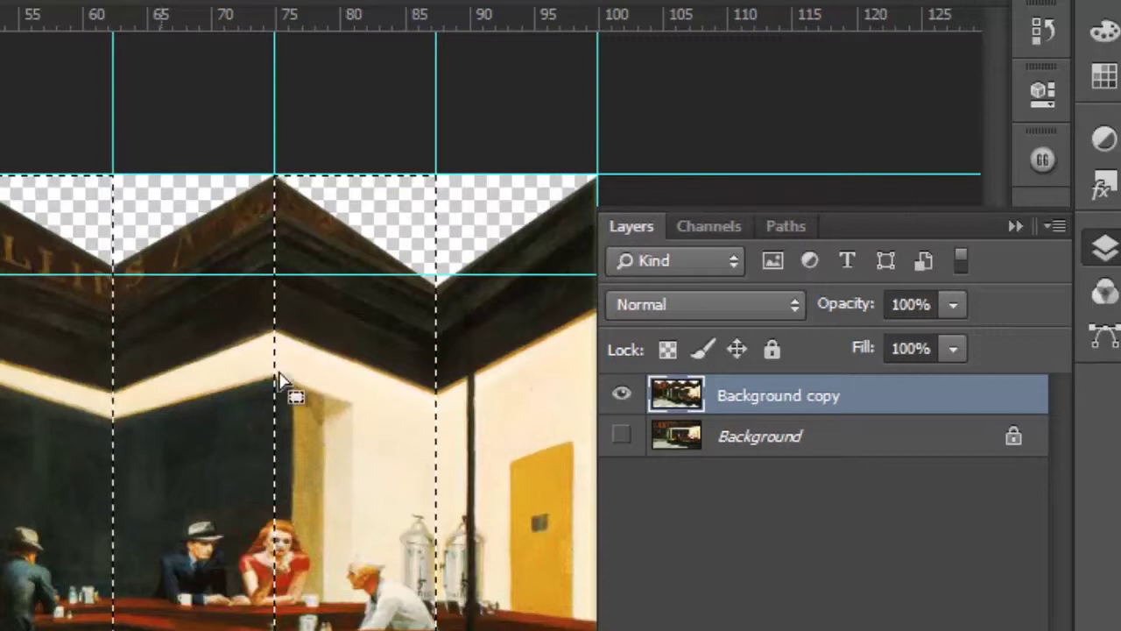
Add a Levels adjustment to the selected panels with midtones set to 0.54
{"action": "left_click", "coordinate": [1107, 144]}
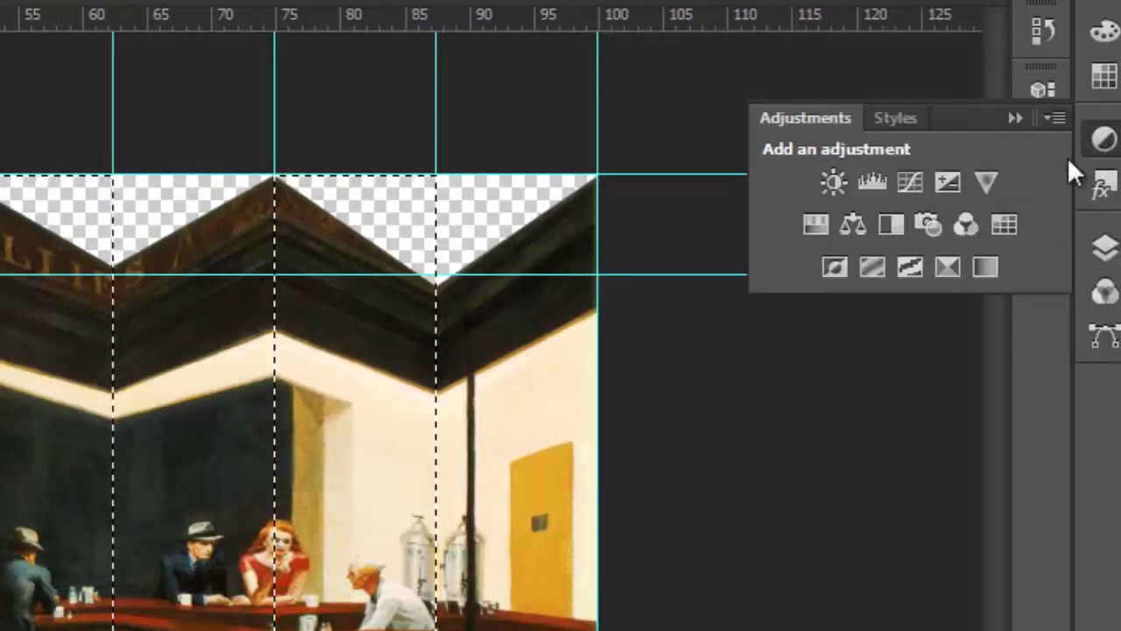
{"action": "left_click", "coordinate": [876, 183]}
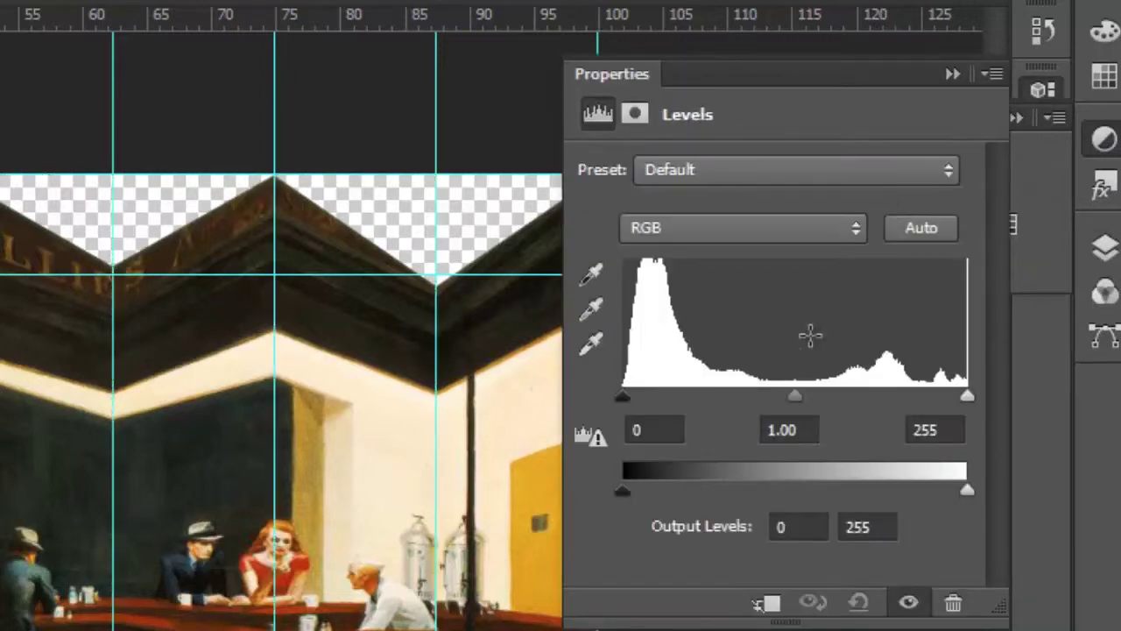
{"action": "left_click_drag", "start_coordinate": [792, 391], "coordinate": [860, 390]}
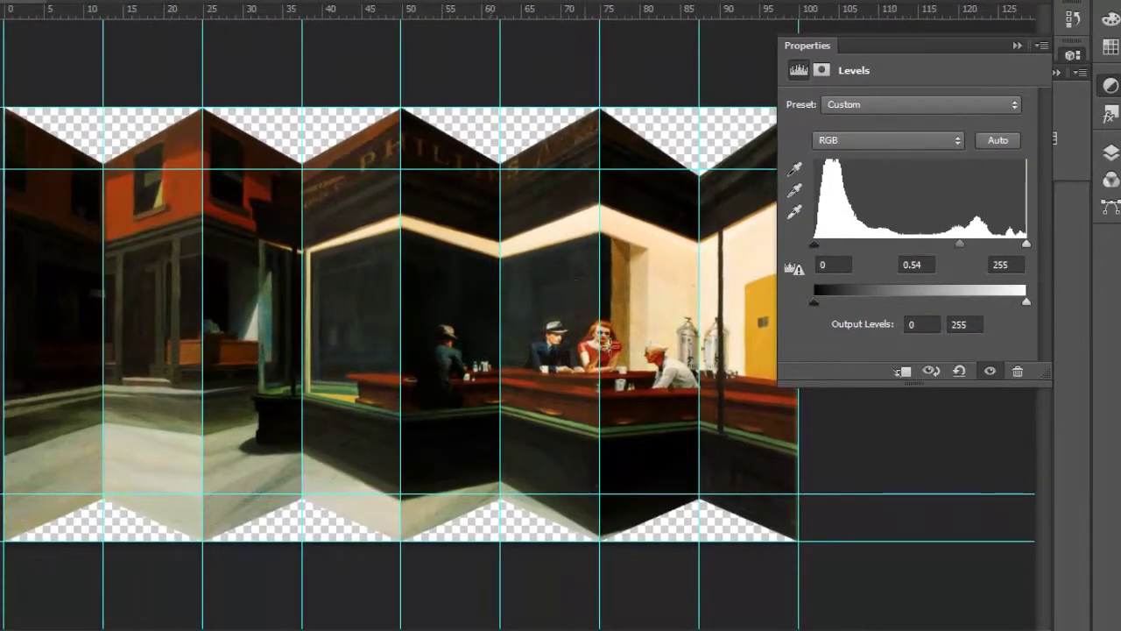
{"action": "left_click", "coordinate": [1018, 46]}
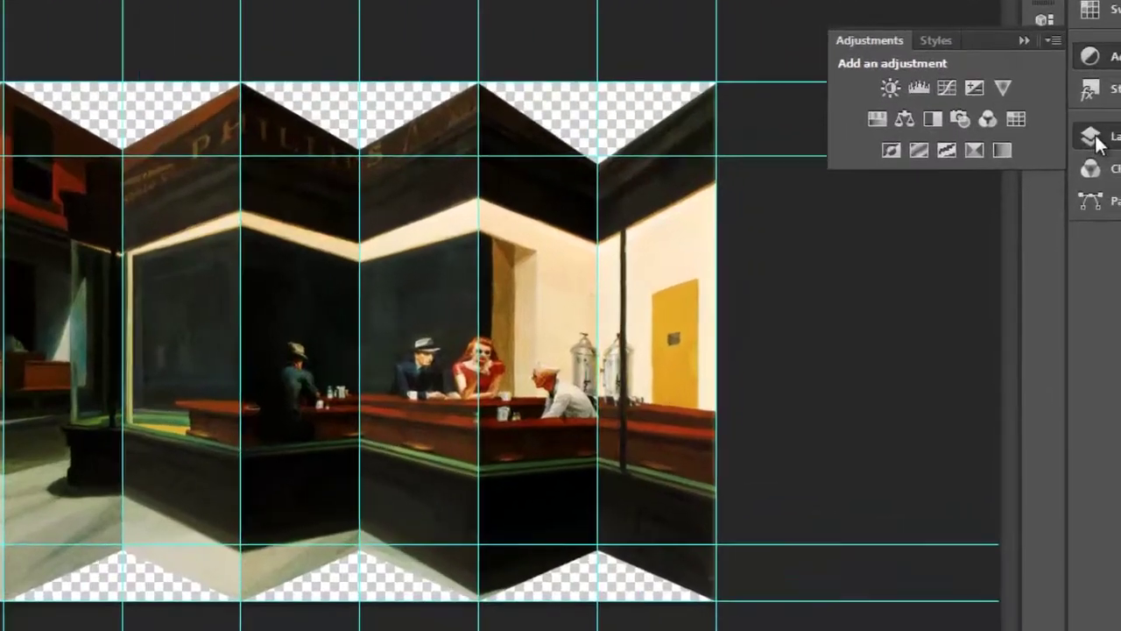
Duplicate Levels 1 and invert the copy's mask so it targets the unadjusted panels
{"action": "left_click", "coordinate": [1110, 153]}
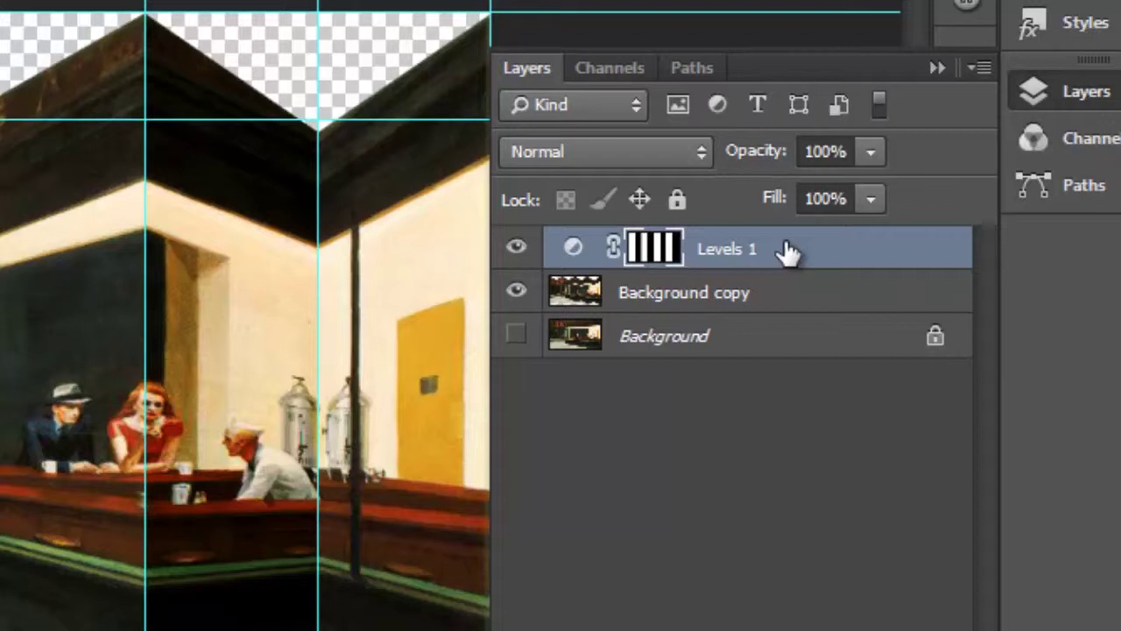
{"action": "key", "text": "ctrl+j"}
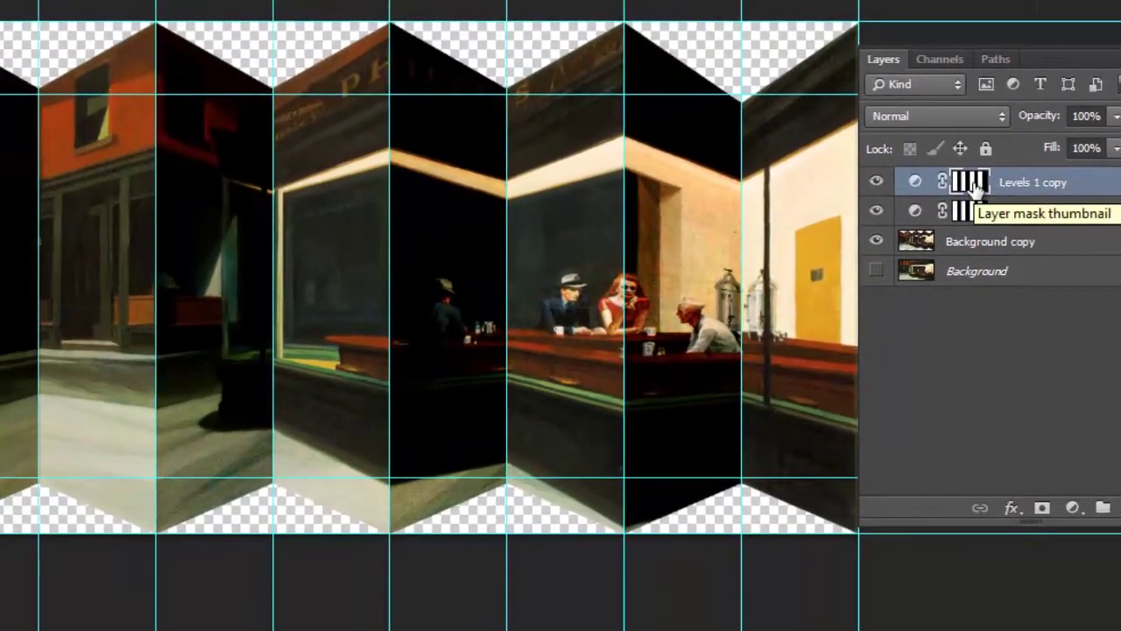
{"action": "double_click", "coordinate": [968, 182]}
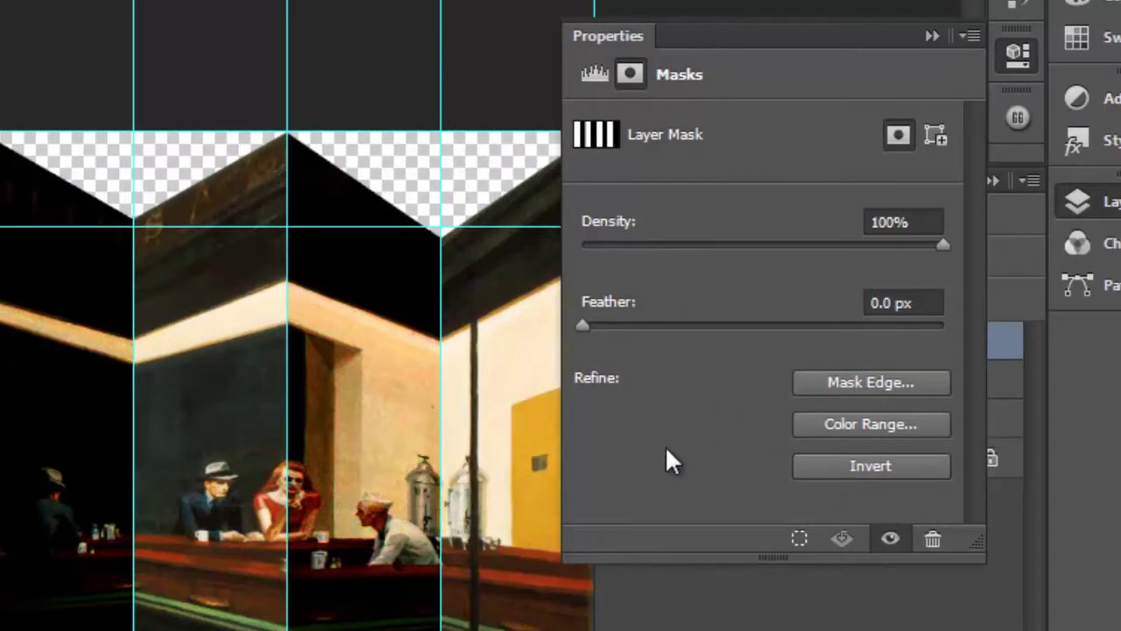
{"action": "left_click", "coordinate": [885, 466]}
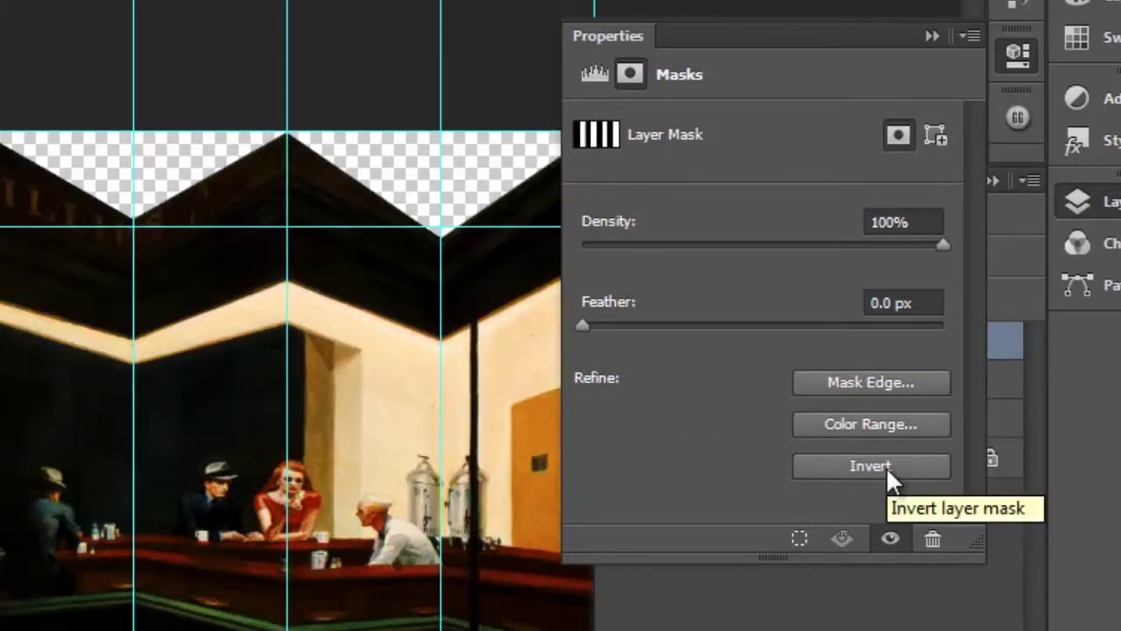
{"action": "left_click", "coordinate": [931, 36]}
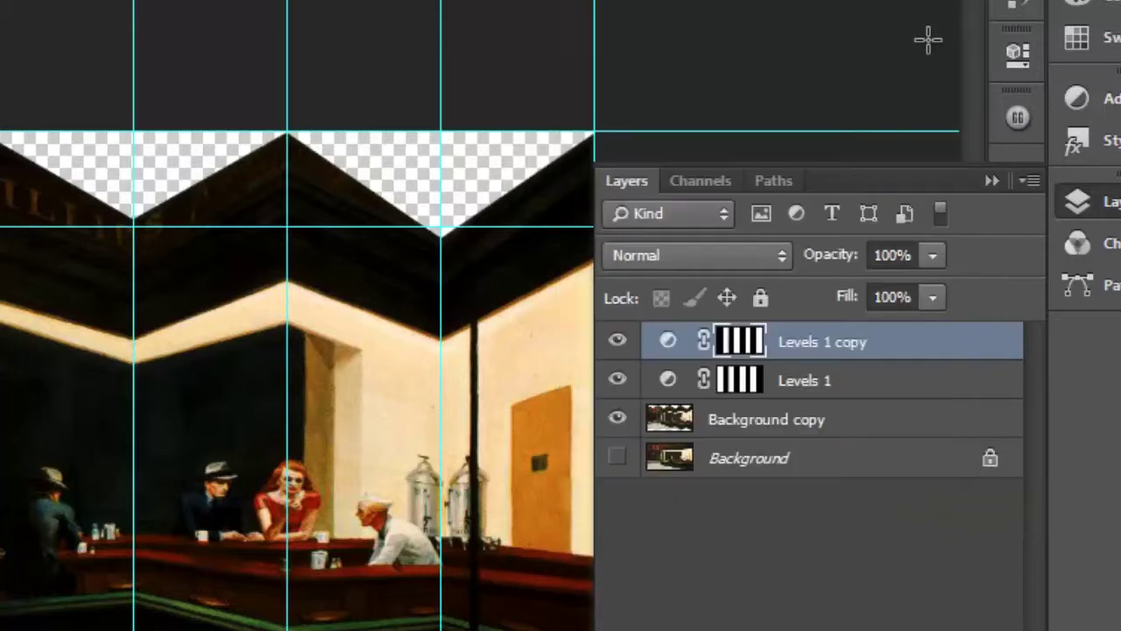
{"action": "left_click", "coordinate": [668, 341]}
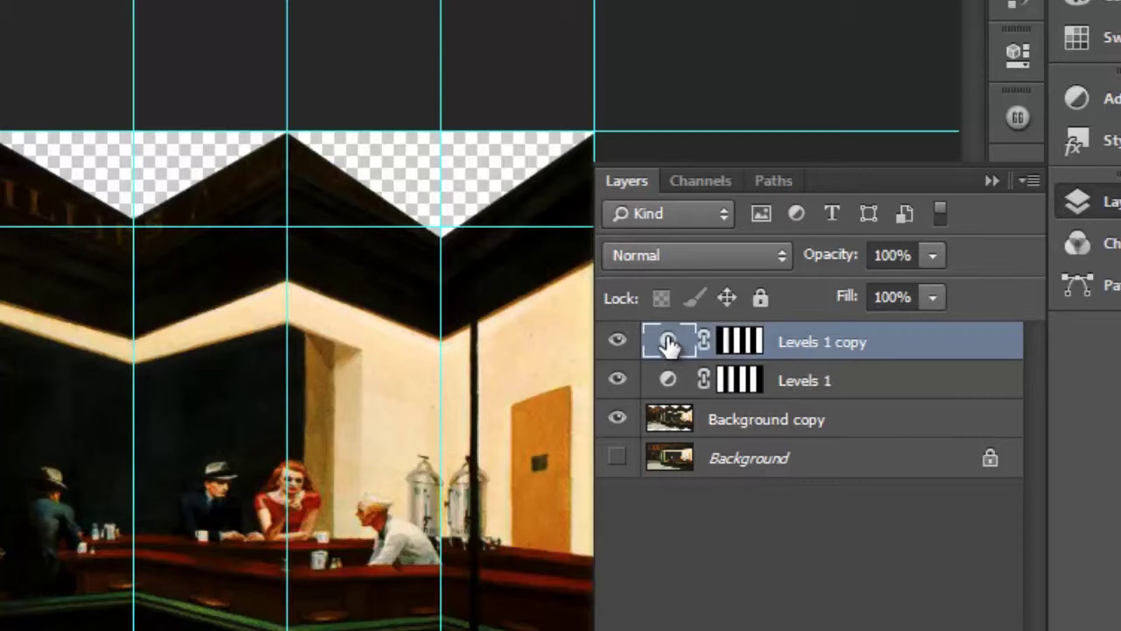
Raise the Levels 1 copy midtones to 1.39 to brighten the other panels
{"action": "double_click", "coordinate": [667, 341]}
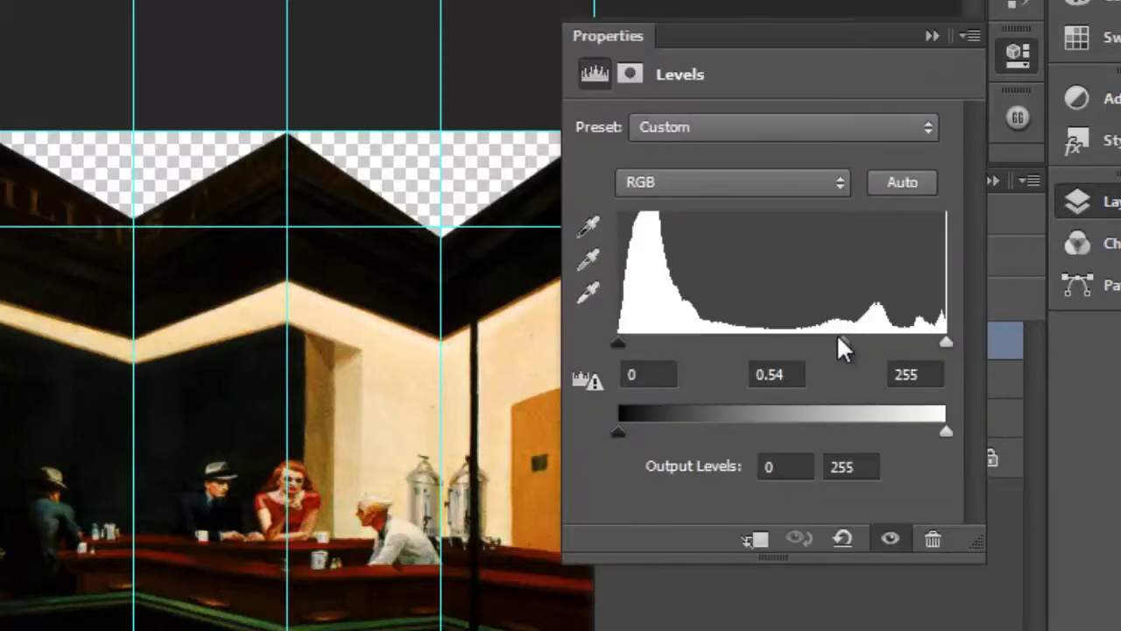
{"action": "left_click_drag", "start_coordinate": [839, 341], "coordinate": [742, 340]}
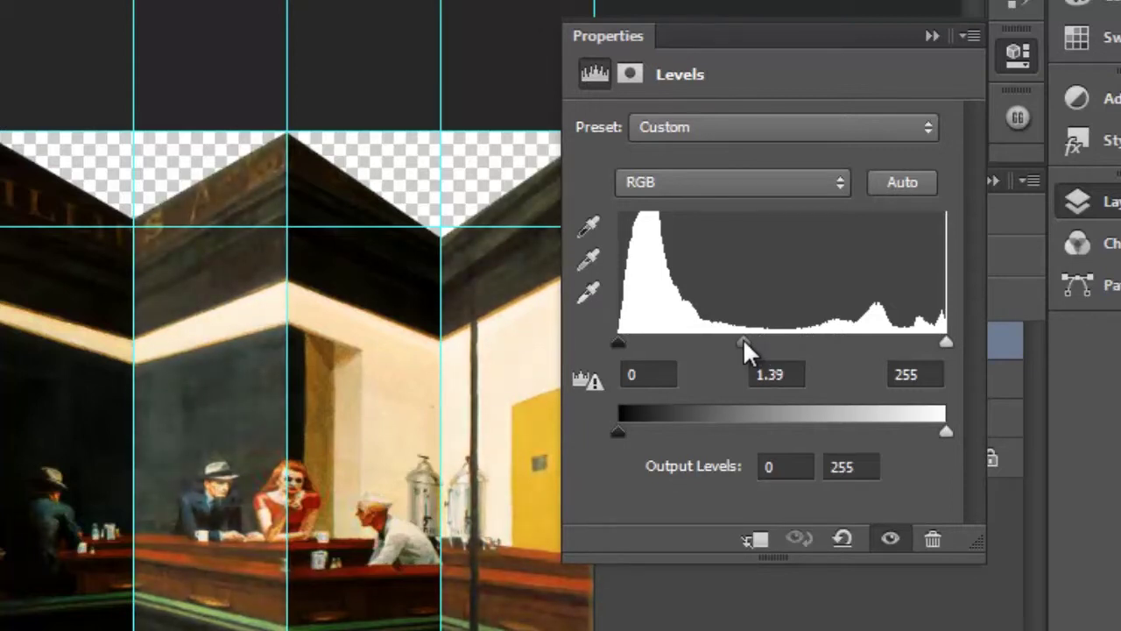
{"action": "left_click", "coordinate": [931, 36]}
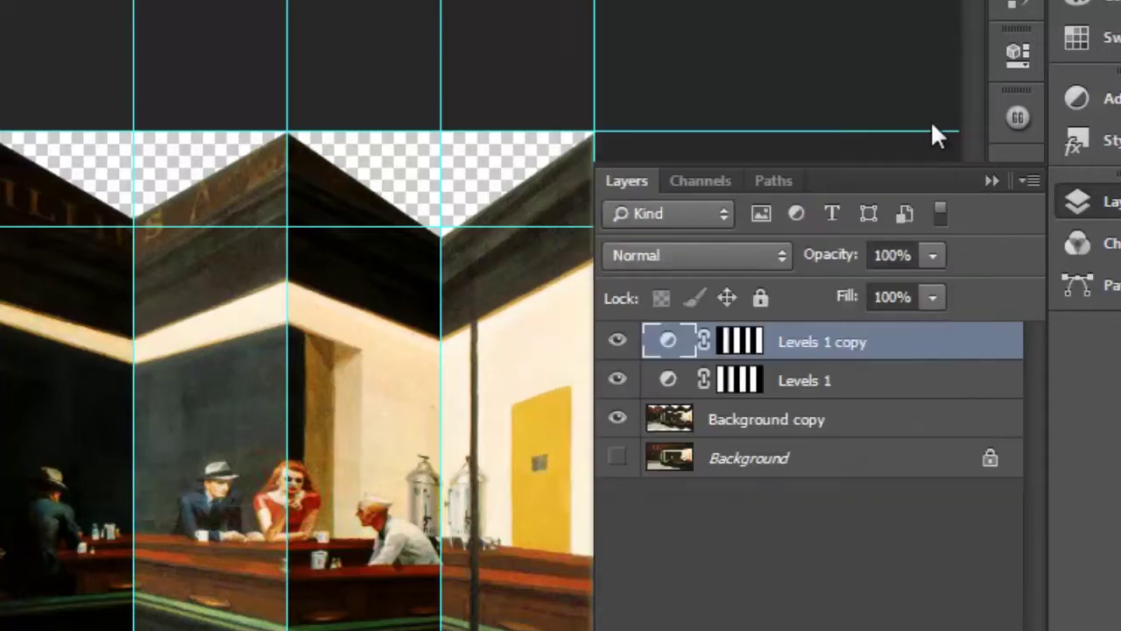
{"action": "left_click", "coordinate": [996, 181]}
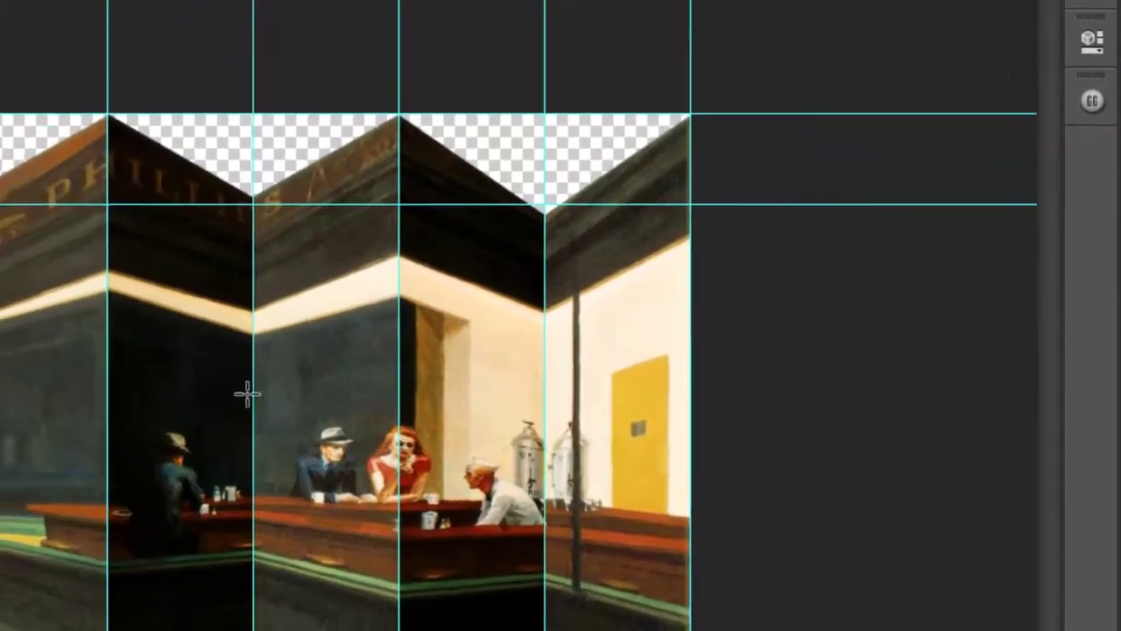